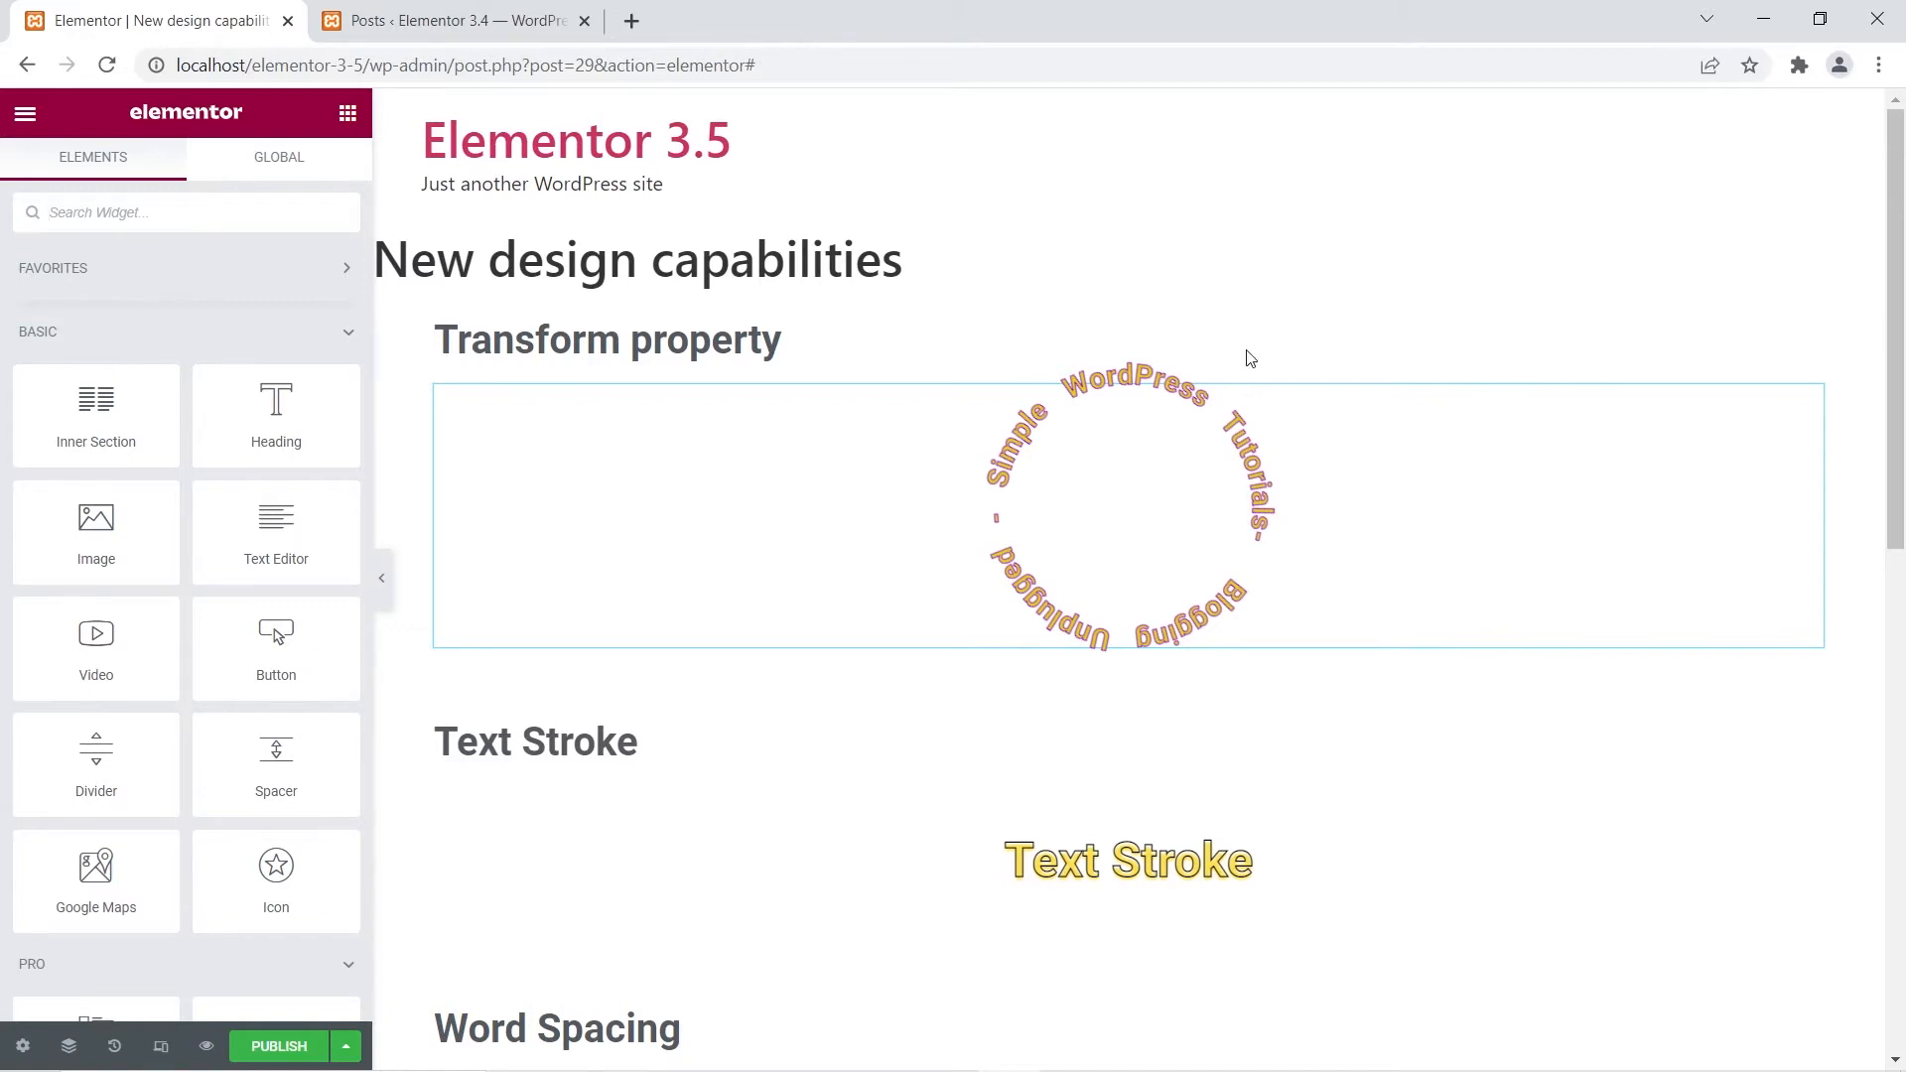
Examine the hover Transform settings of the circular text path, including its Rotate and Scale options
mouse_move(1041, 468)
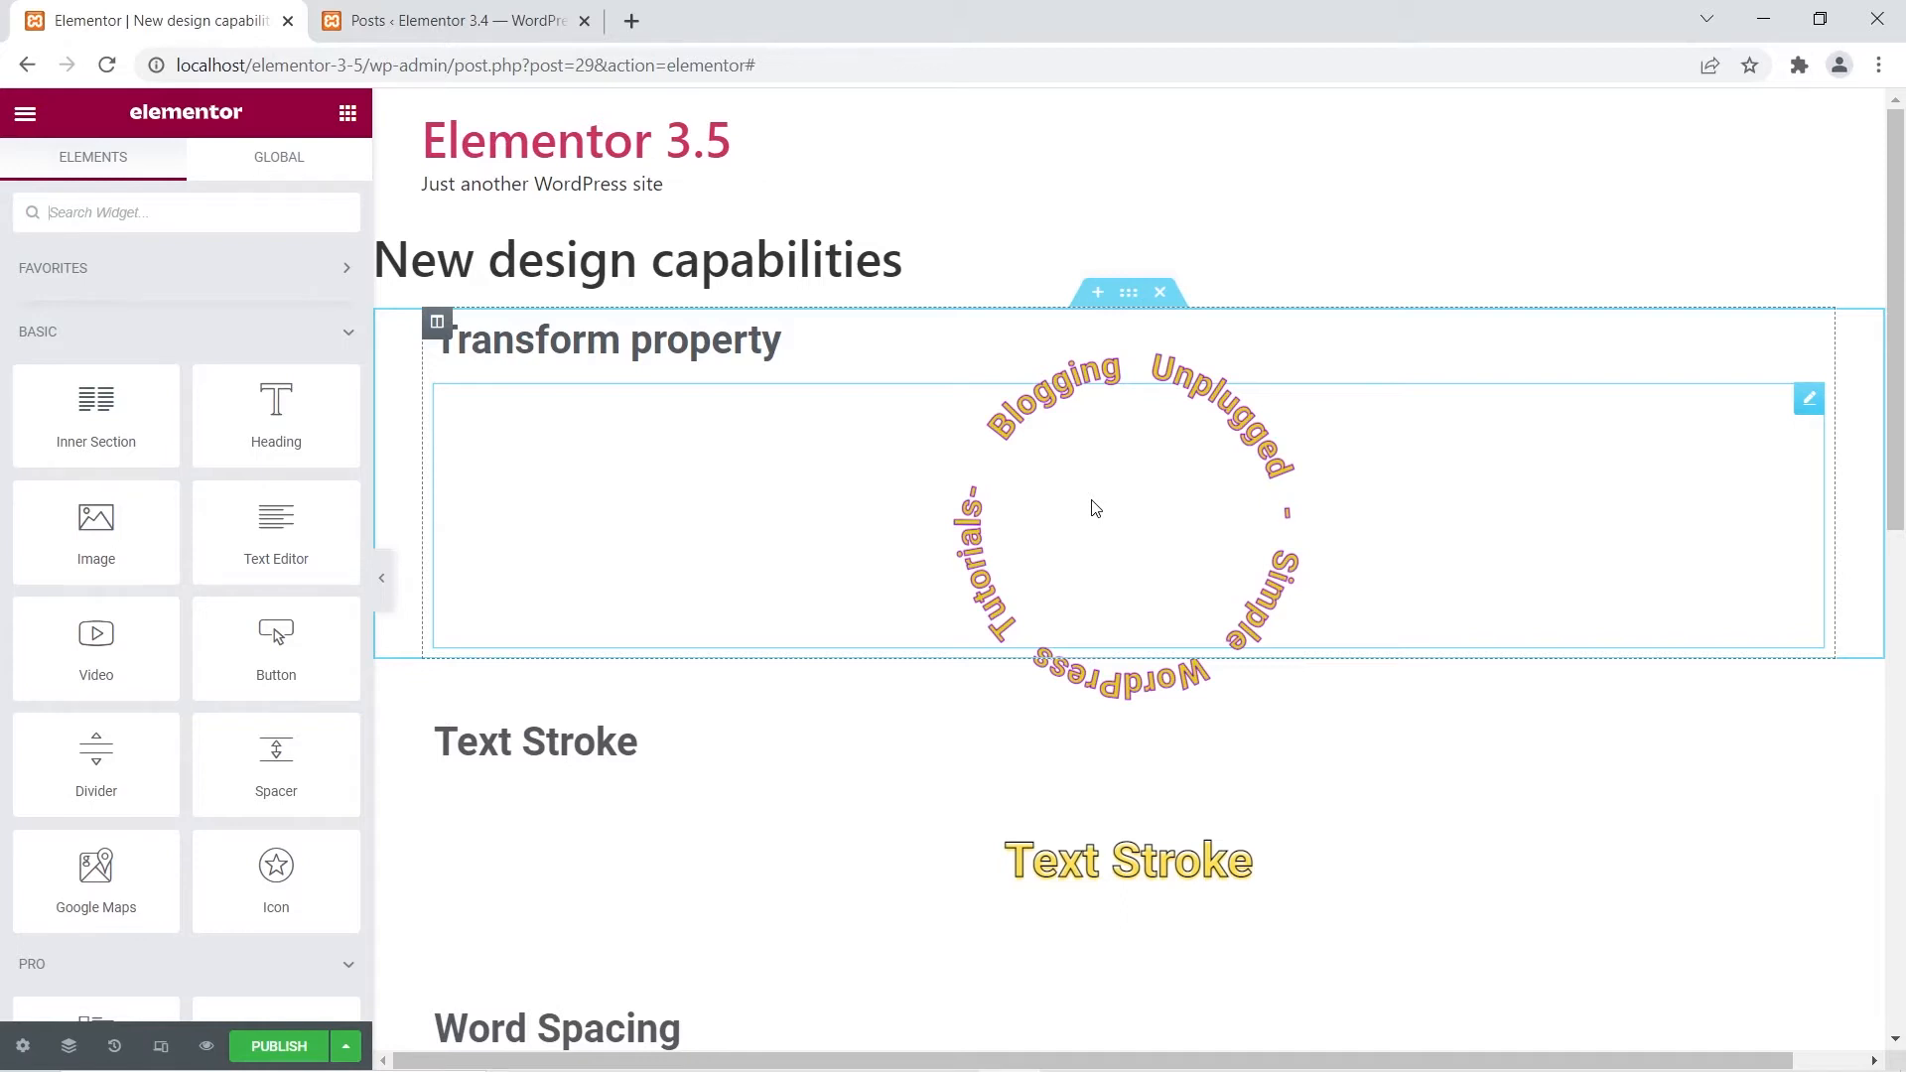
left_click(1164, 533)
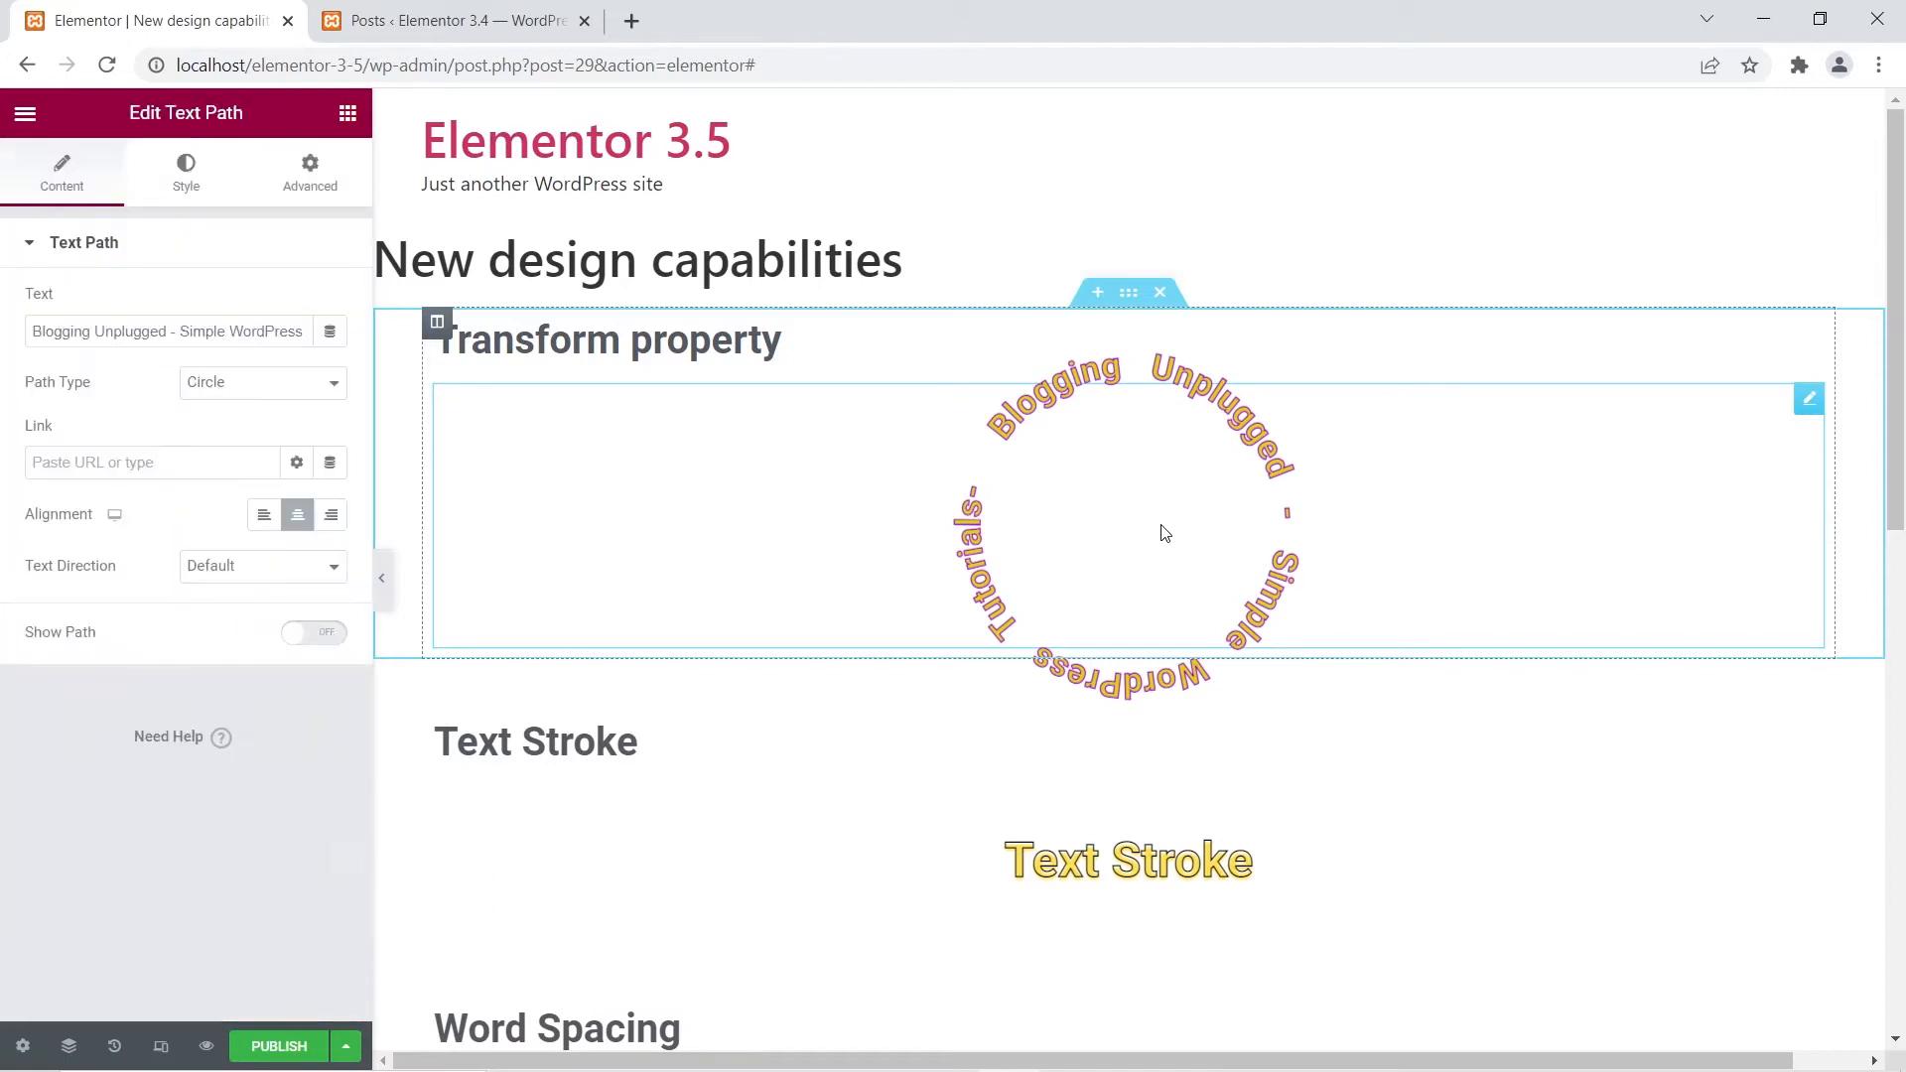
left_click(324, 177)
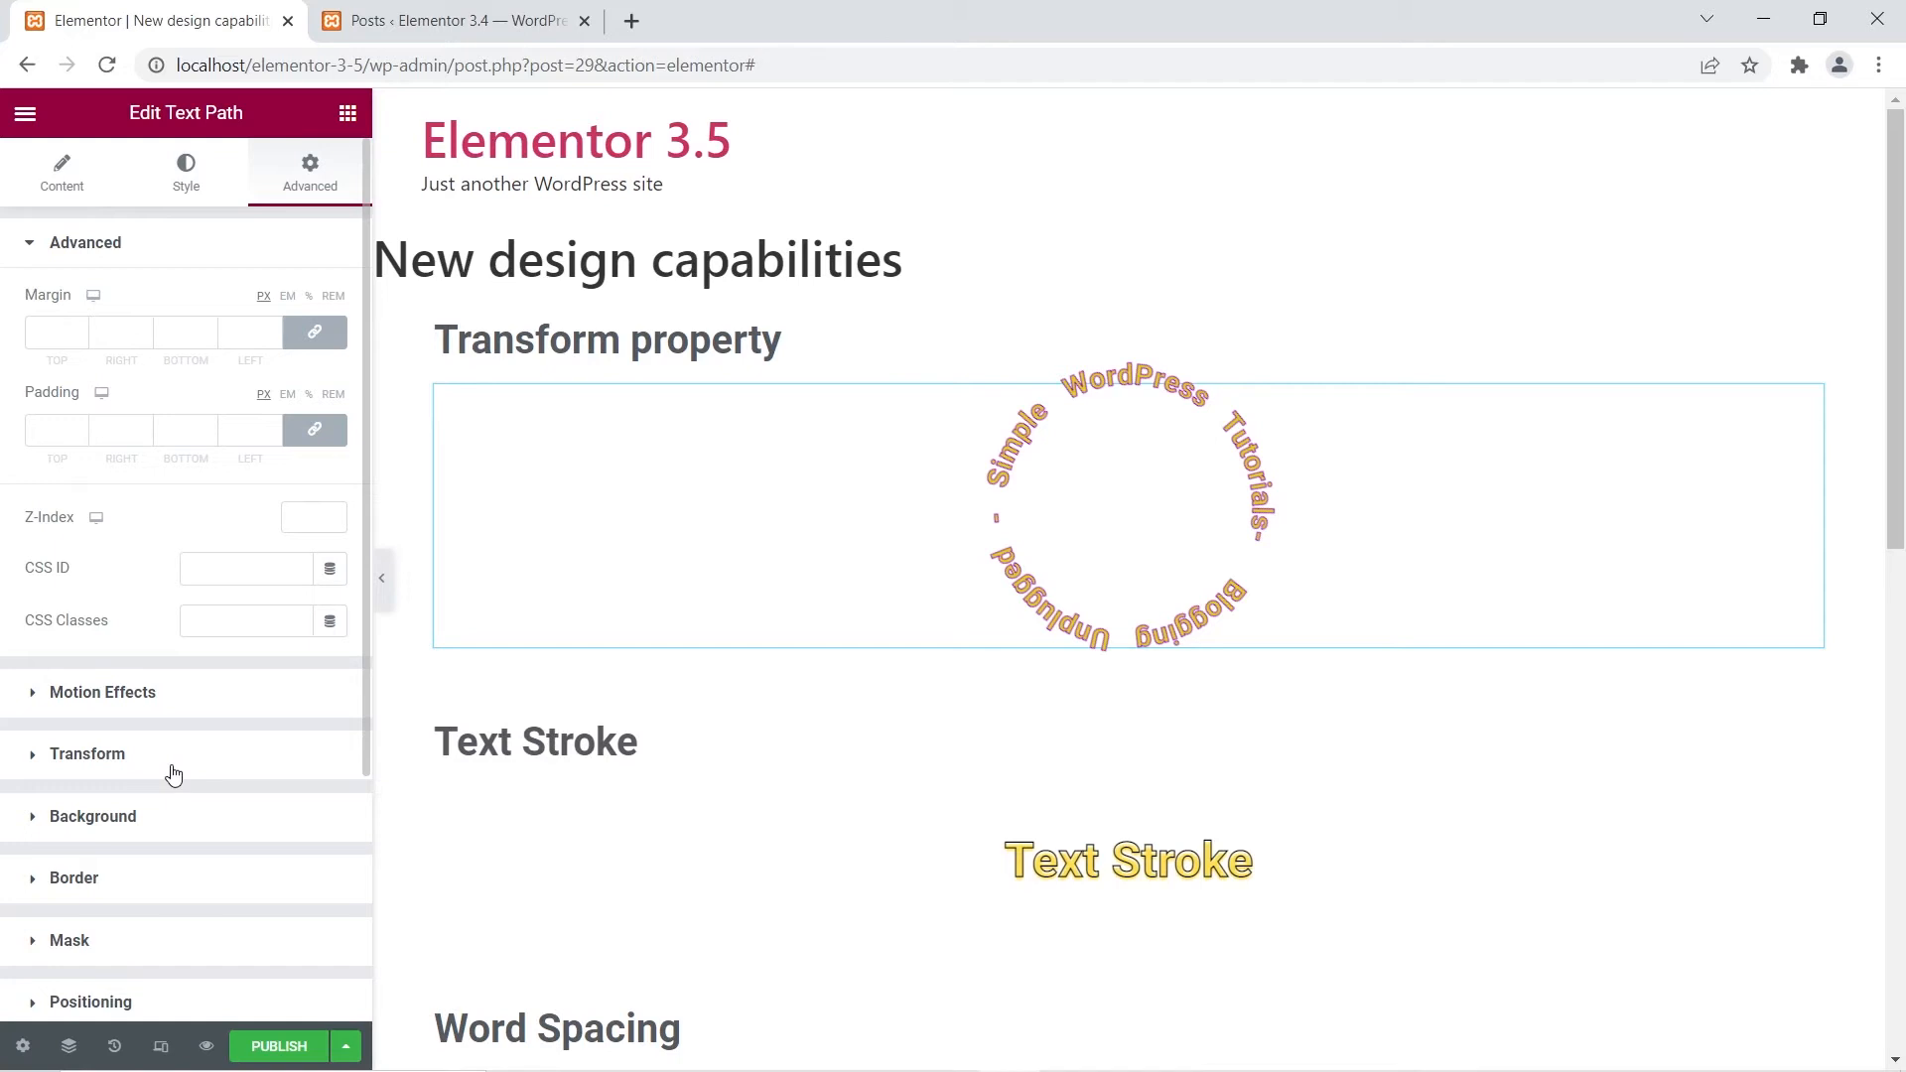
left_click(40, 761)
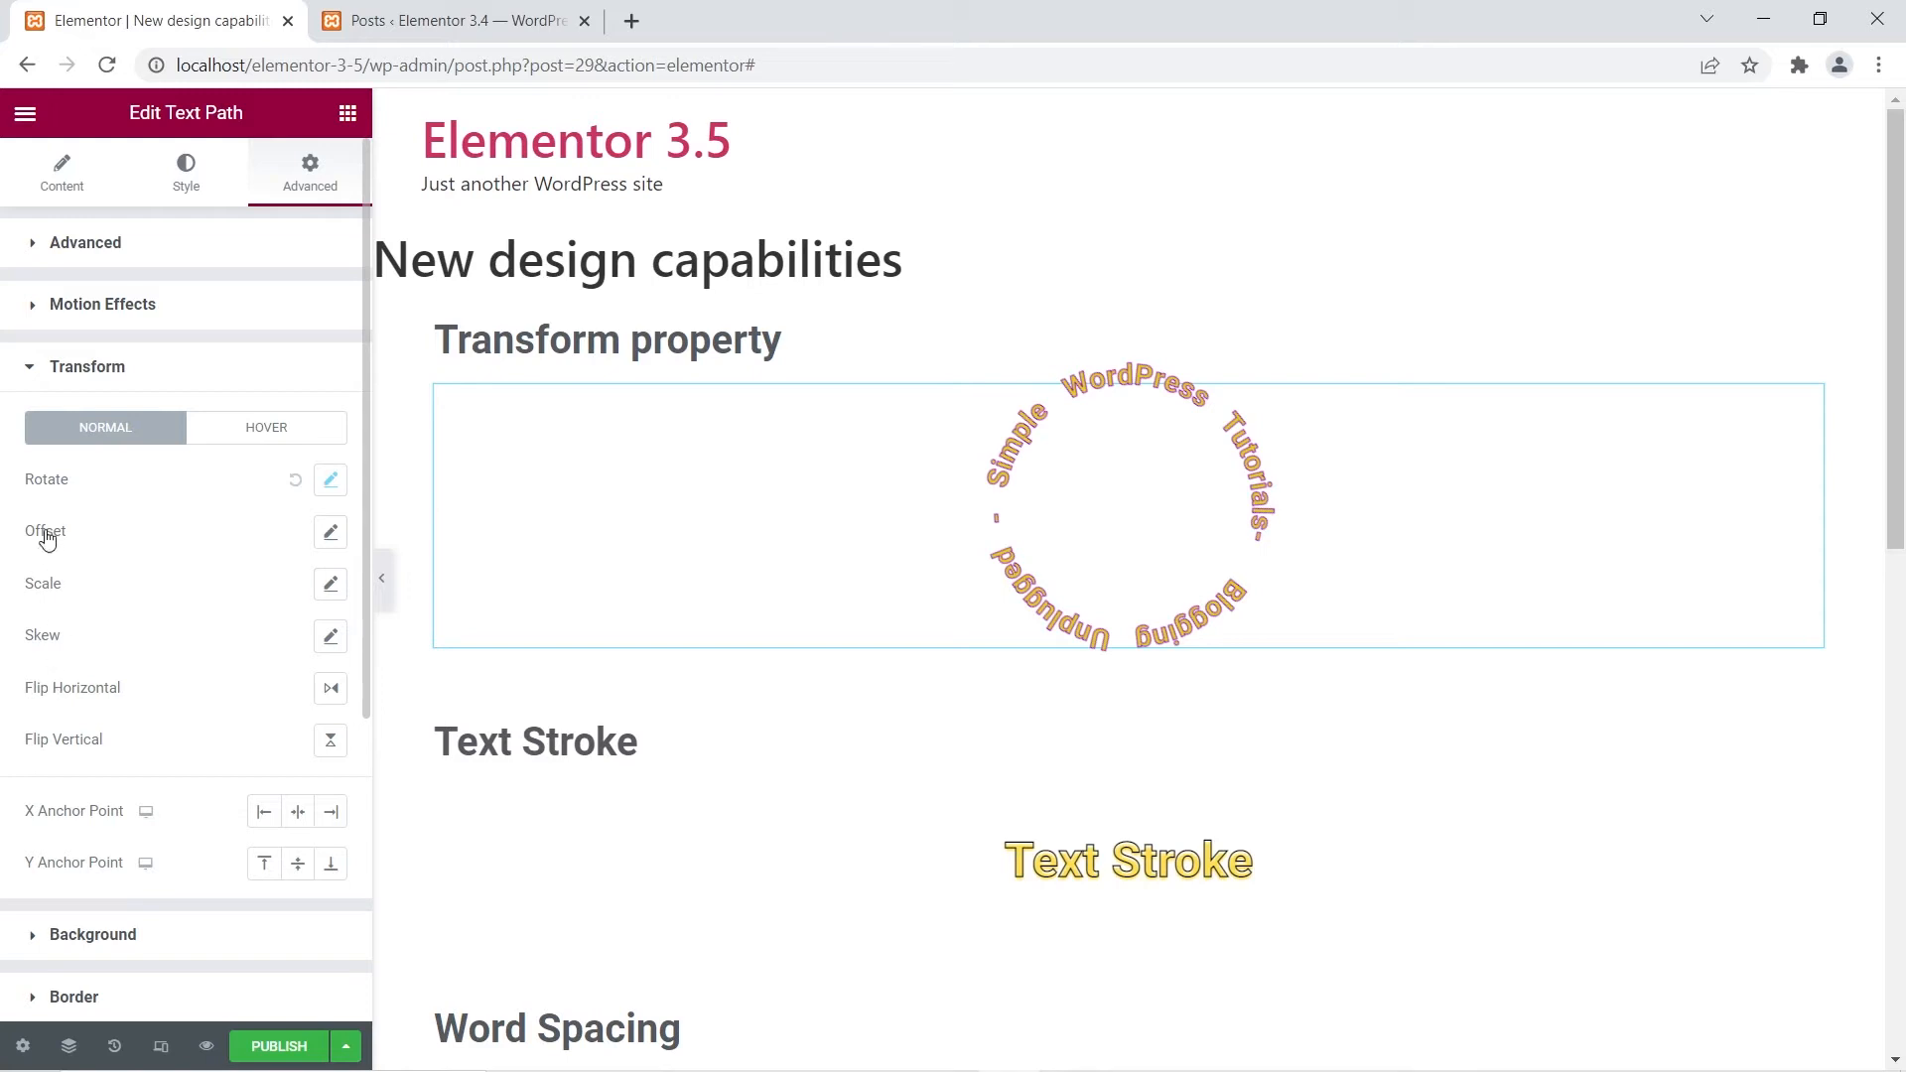
left_click(272, 438)
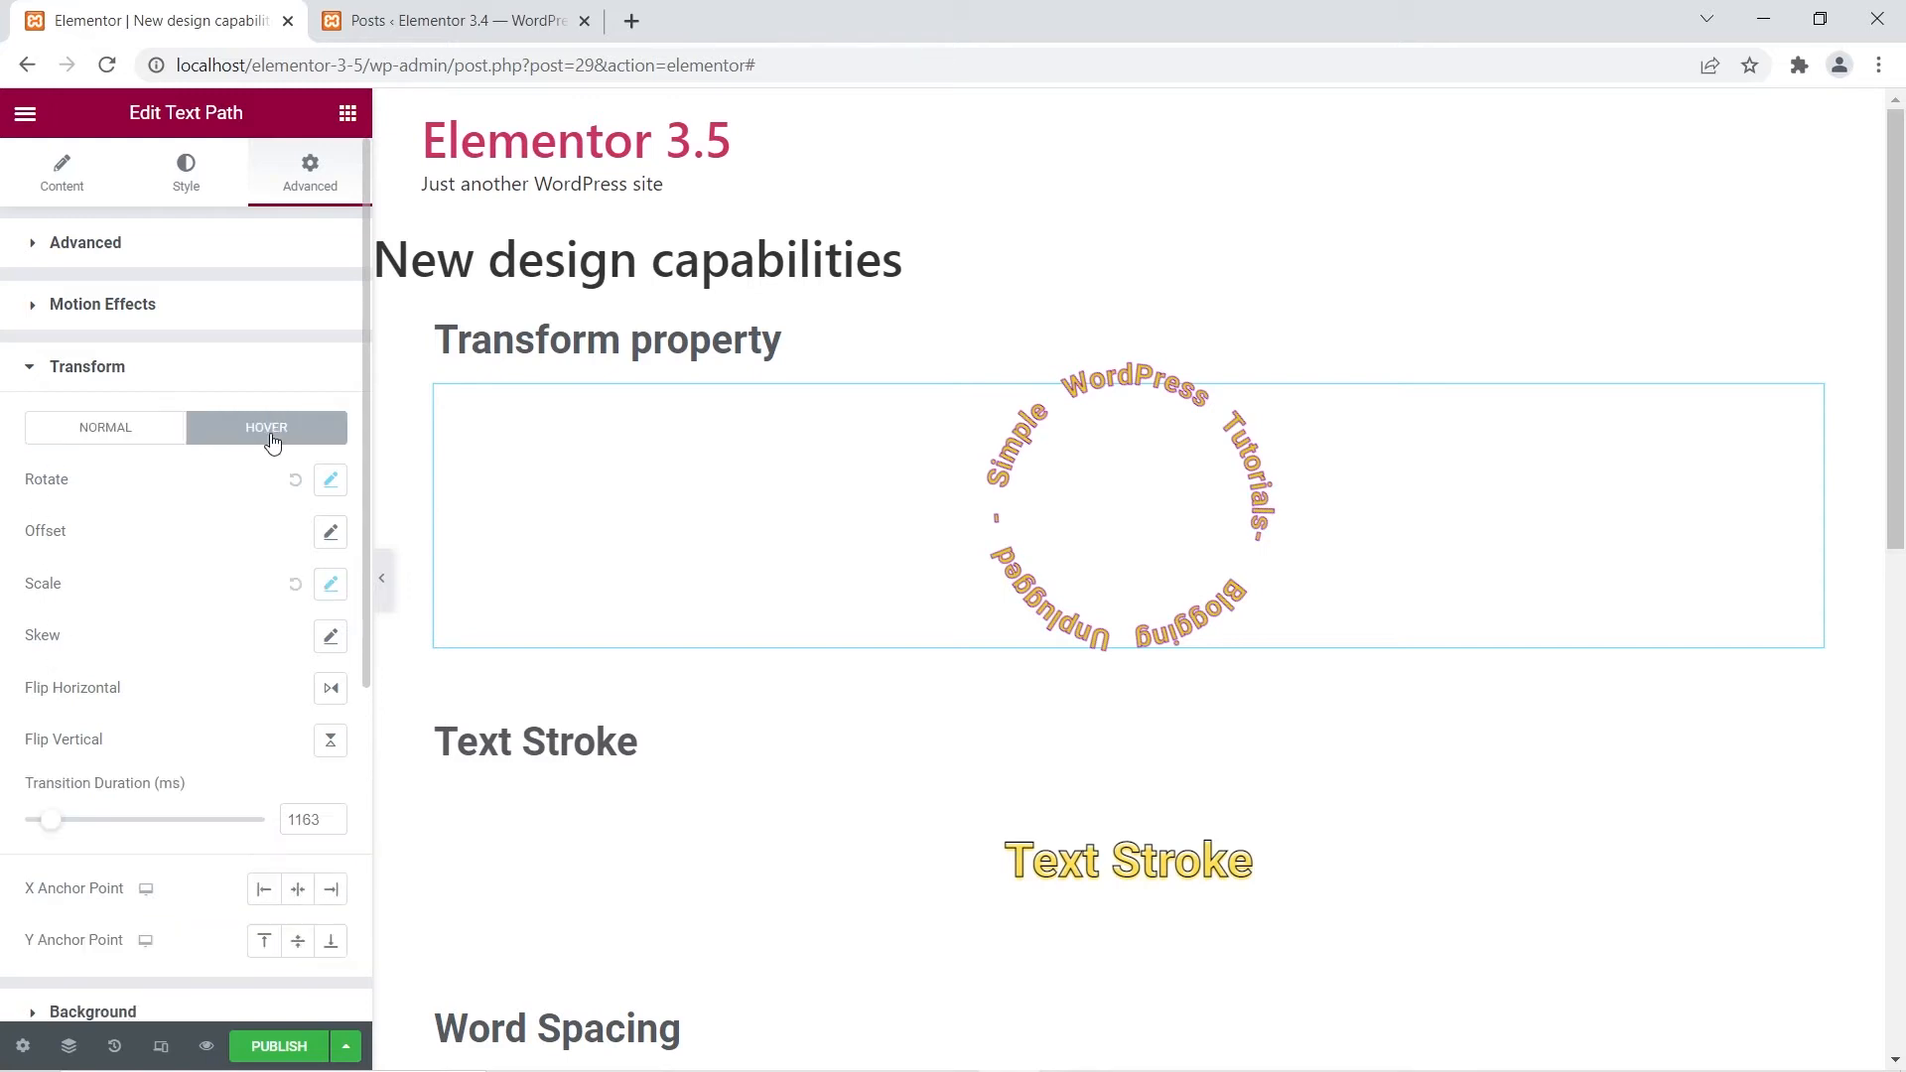
left_click(332, 481)
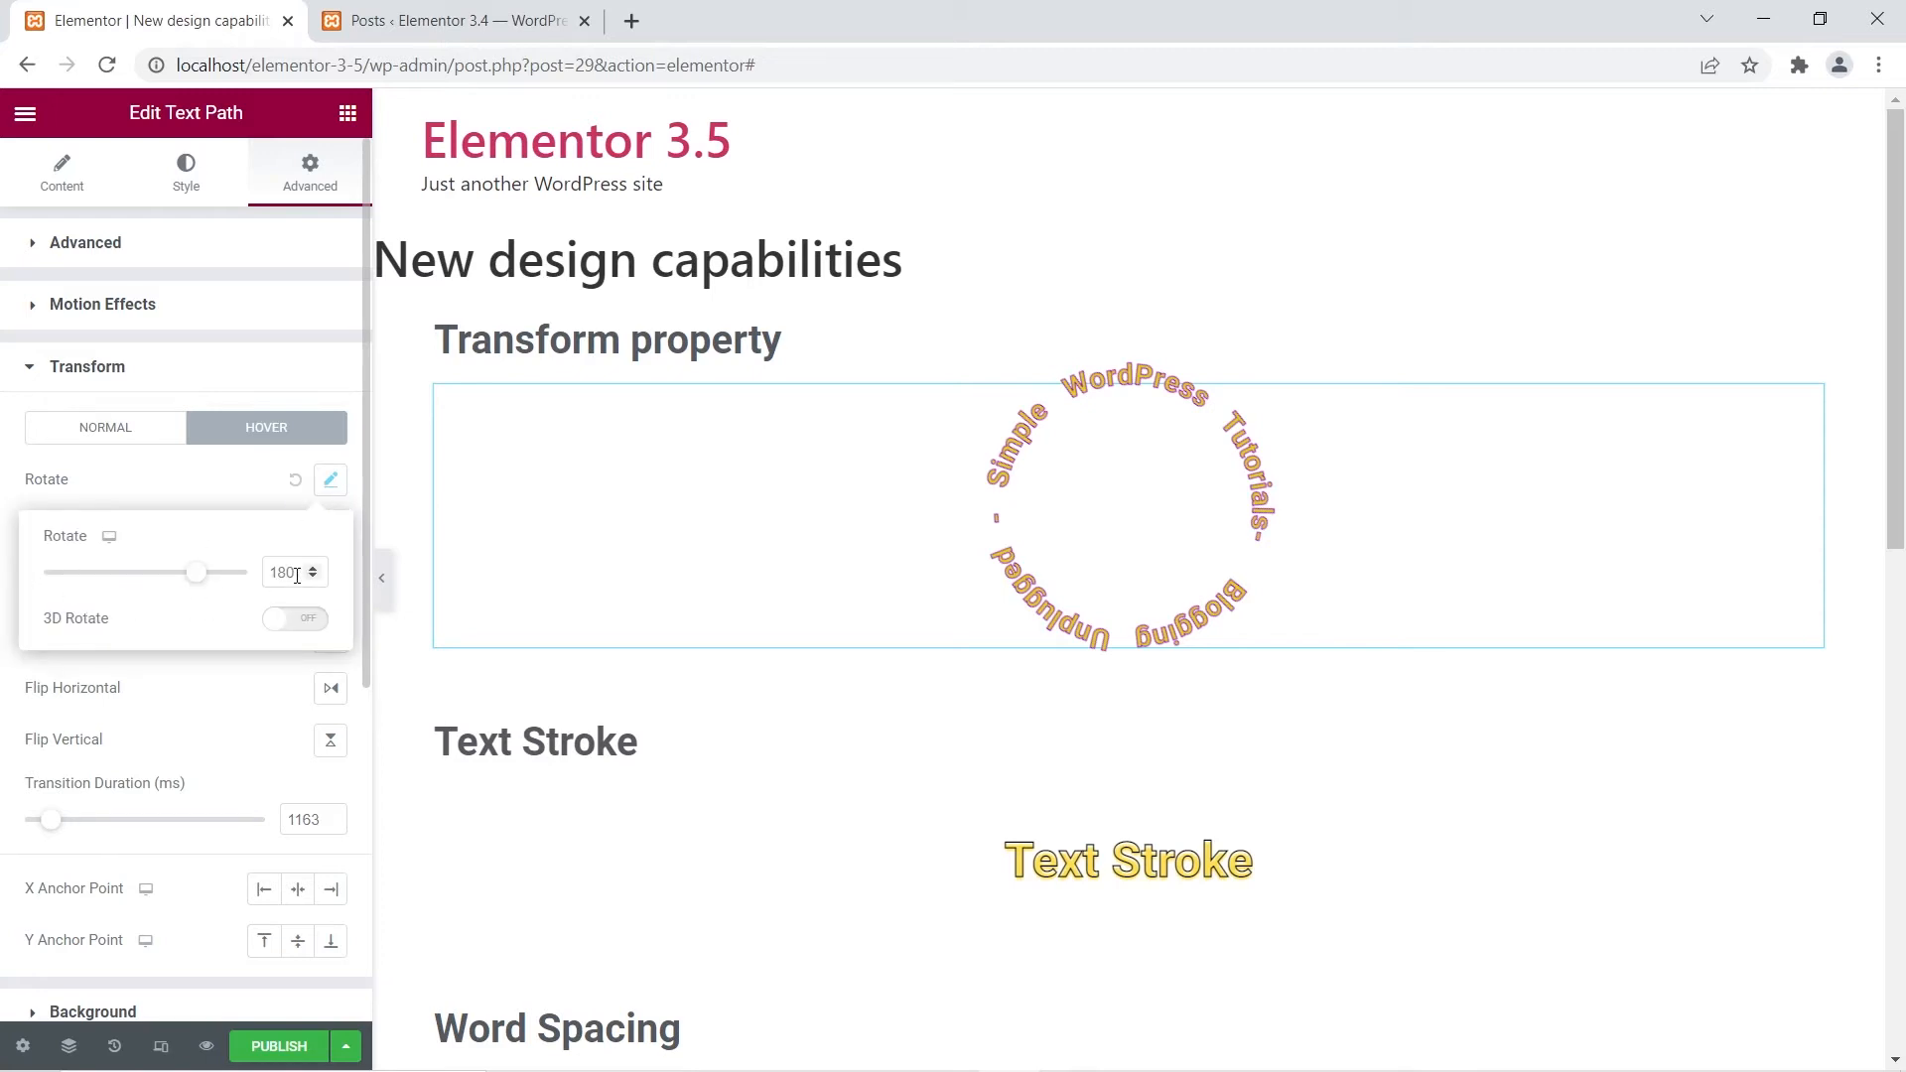
left_click(224, 486)
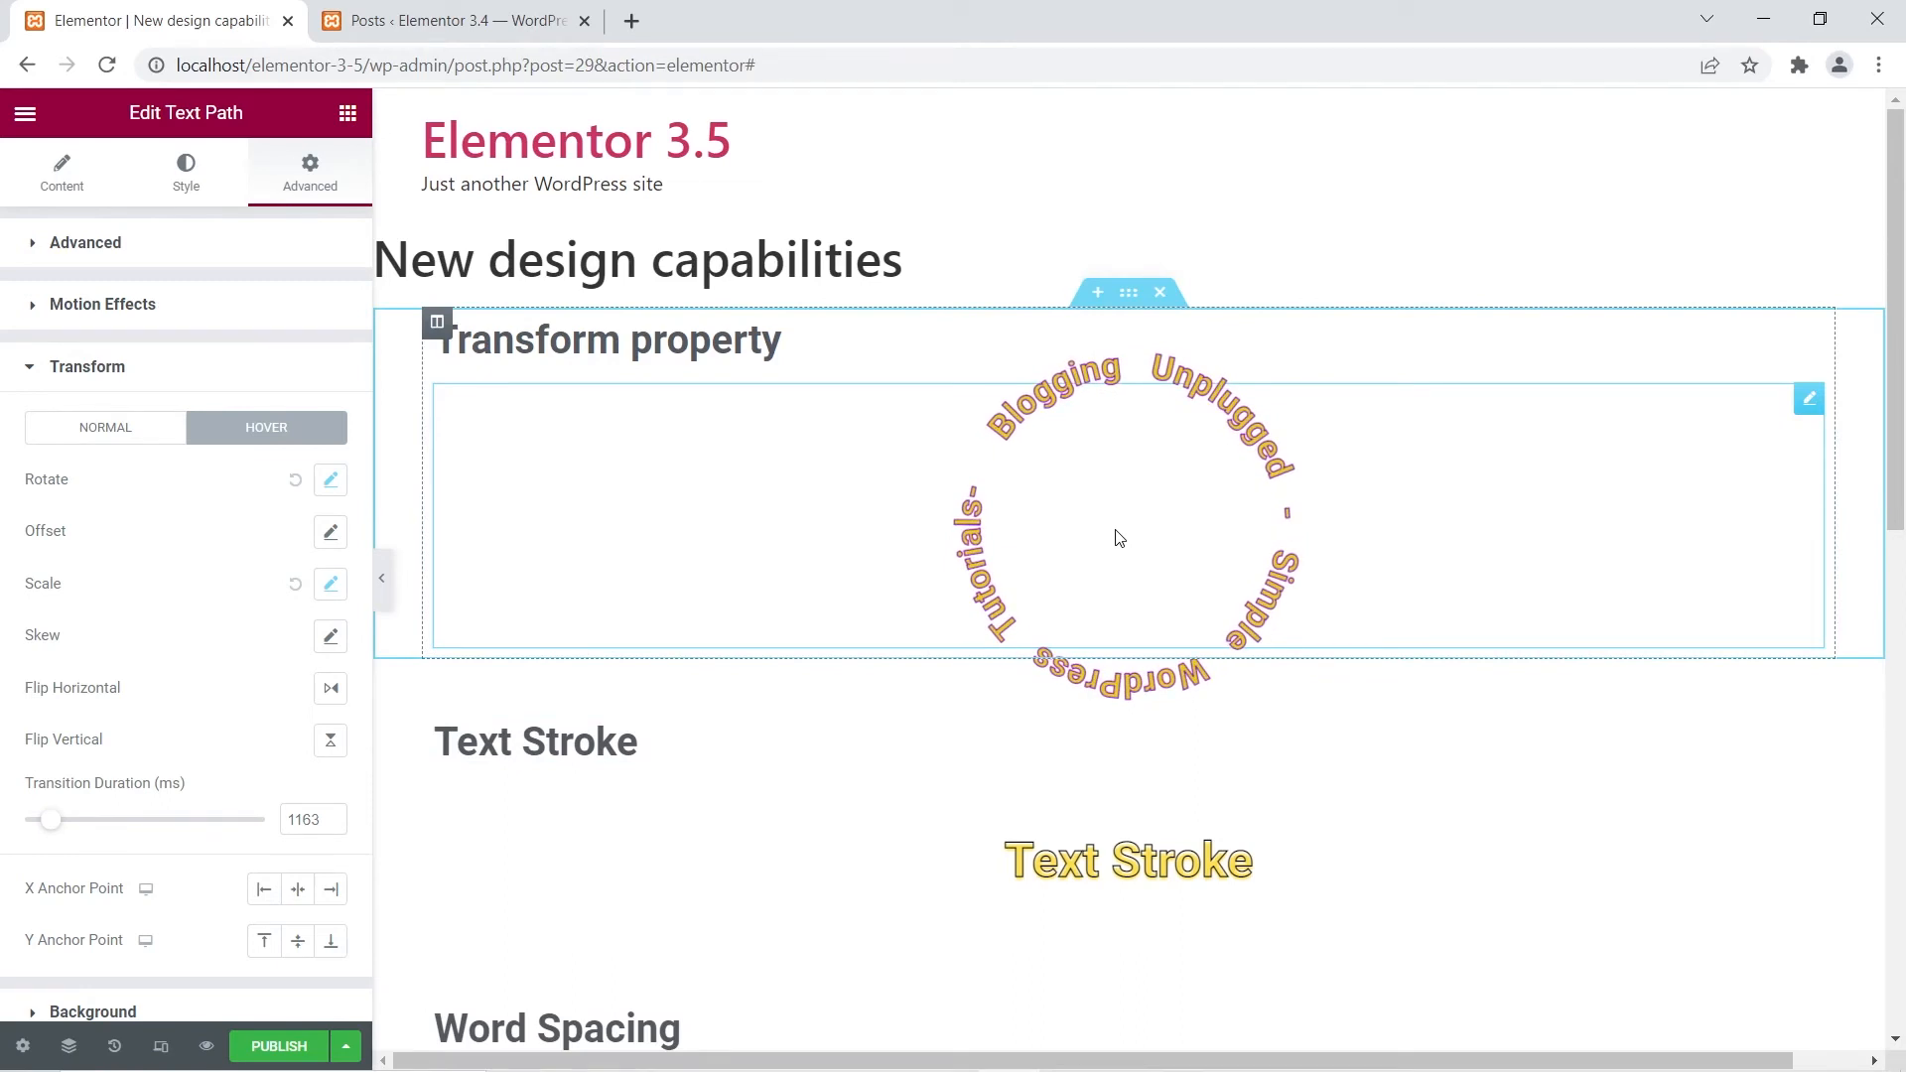
left_click(343, 595)
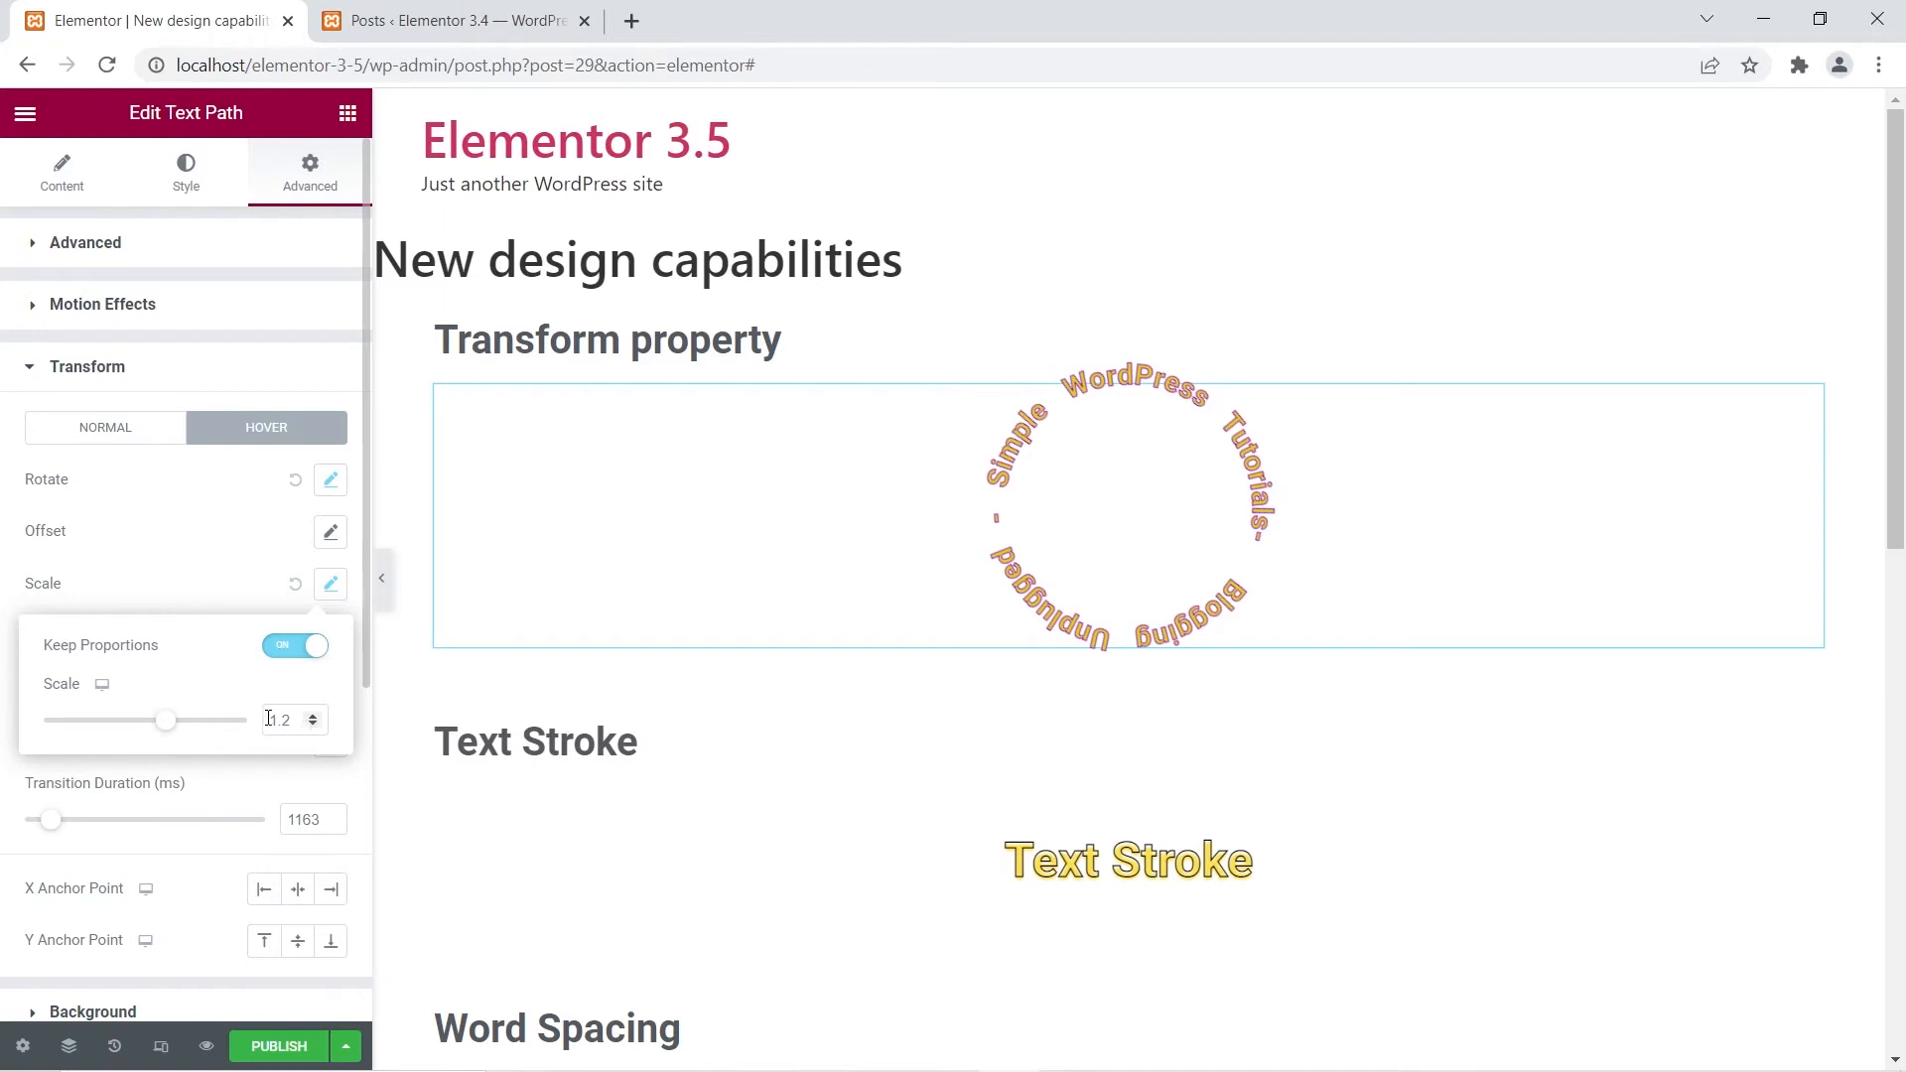
left_click(171, 582)
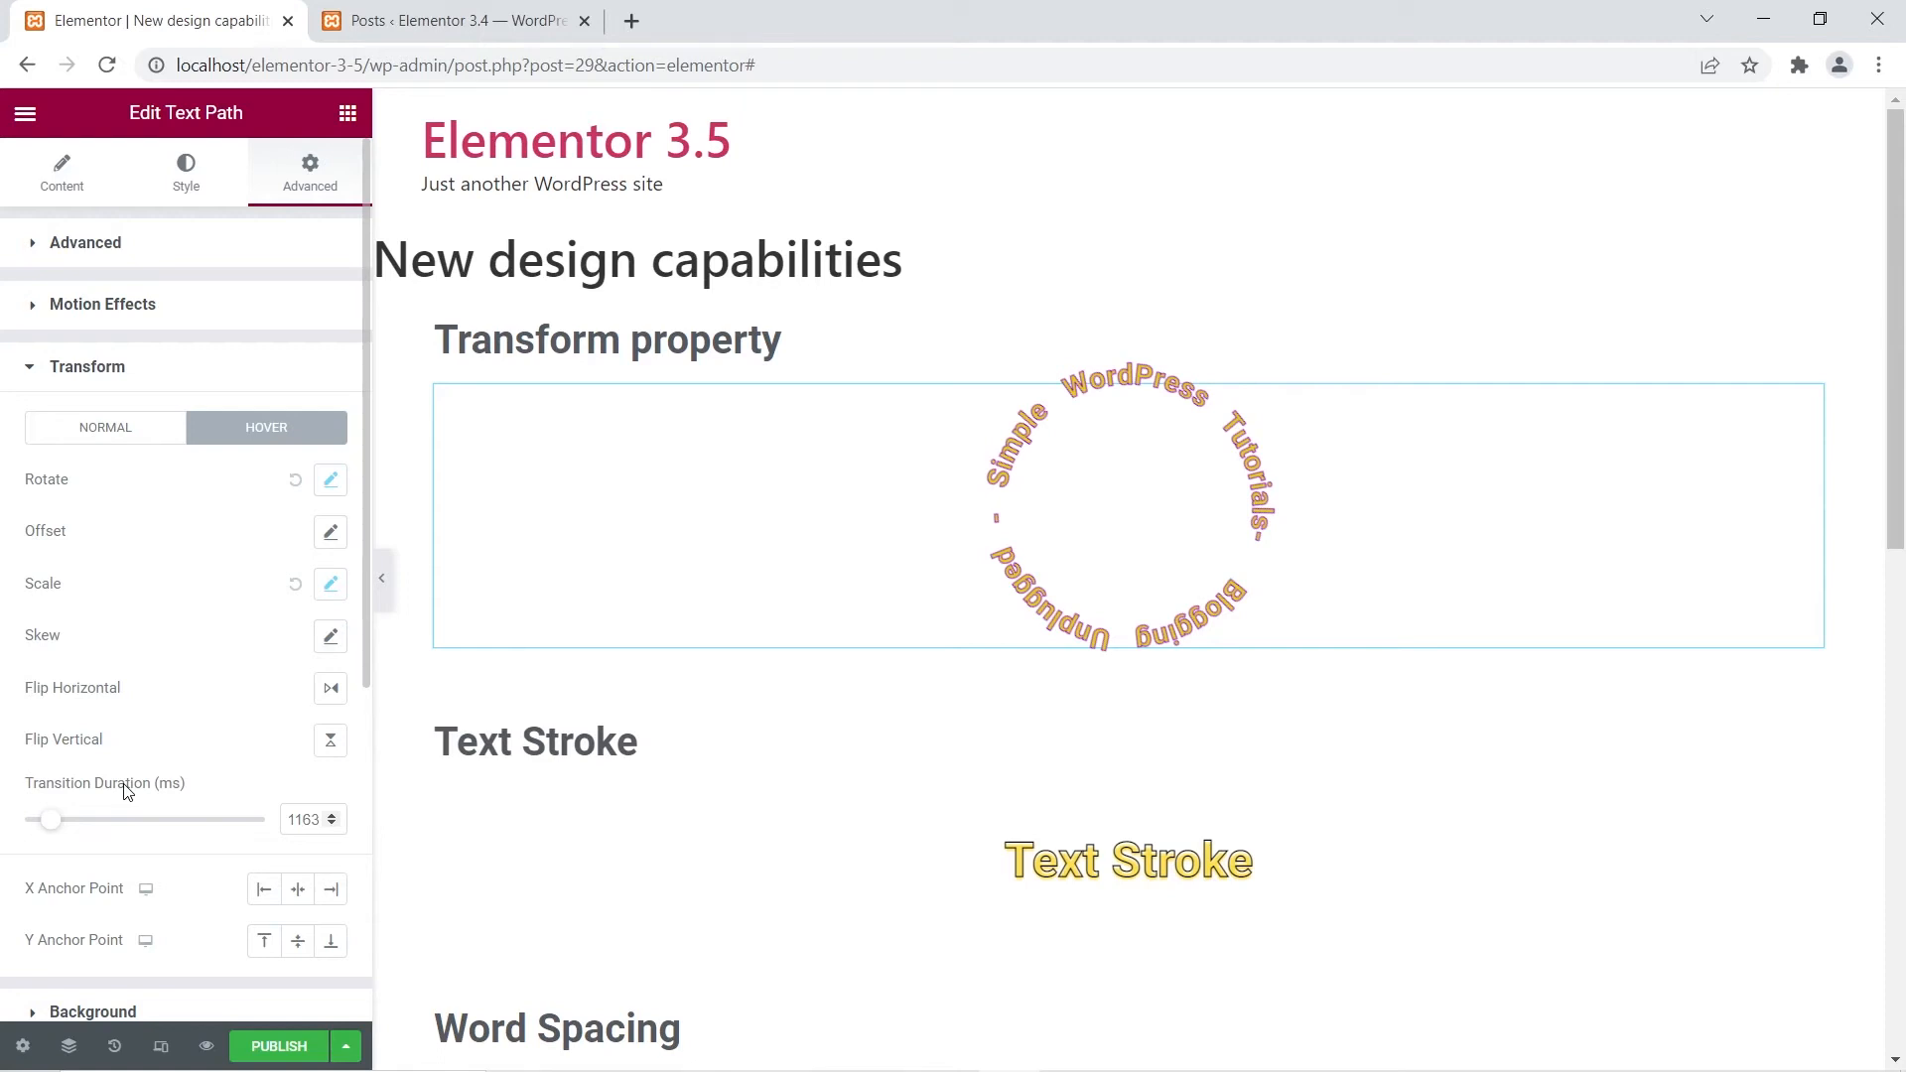
Find the Animated Headline widget and add it directly above the yellow Text Stroke heading
left_click(668, 835)
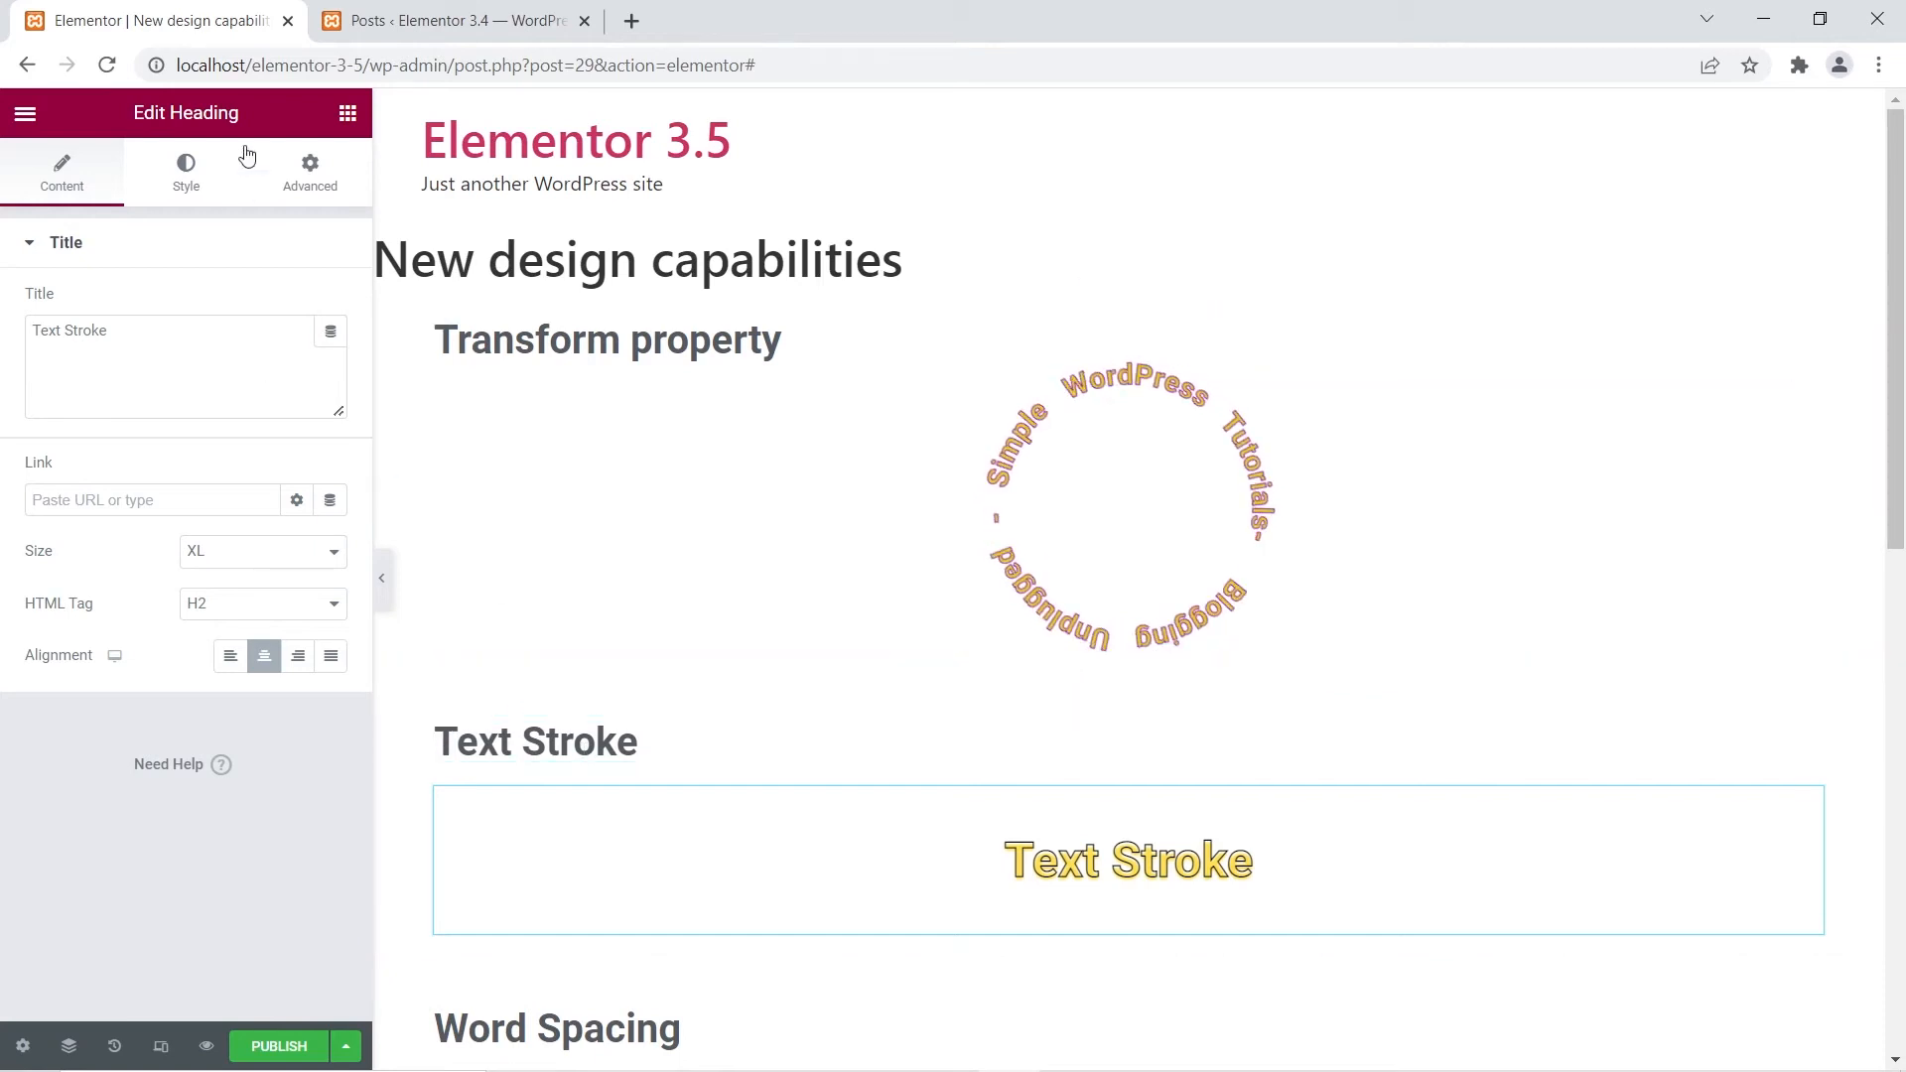
left_click(348, 115)
scroll(200, 638, "down", 6)
scroll(198, 596, "up", 6)
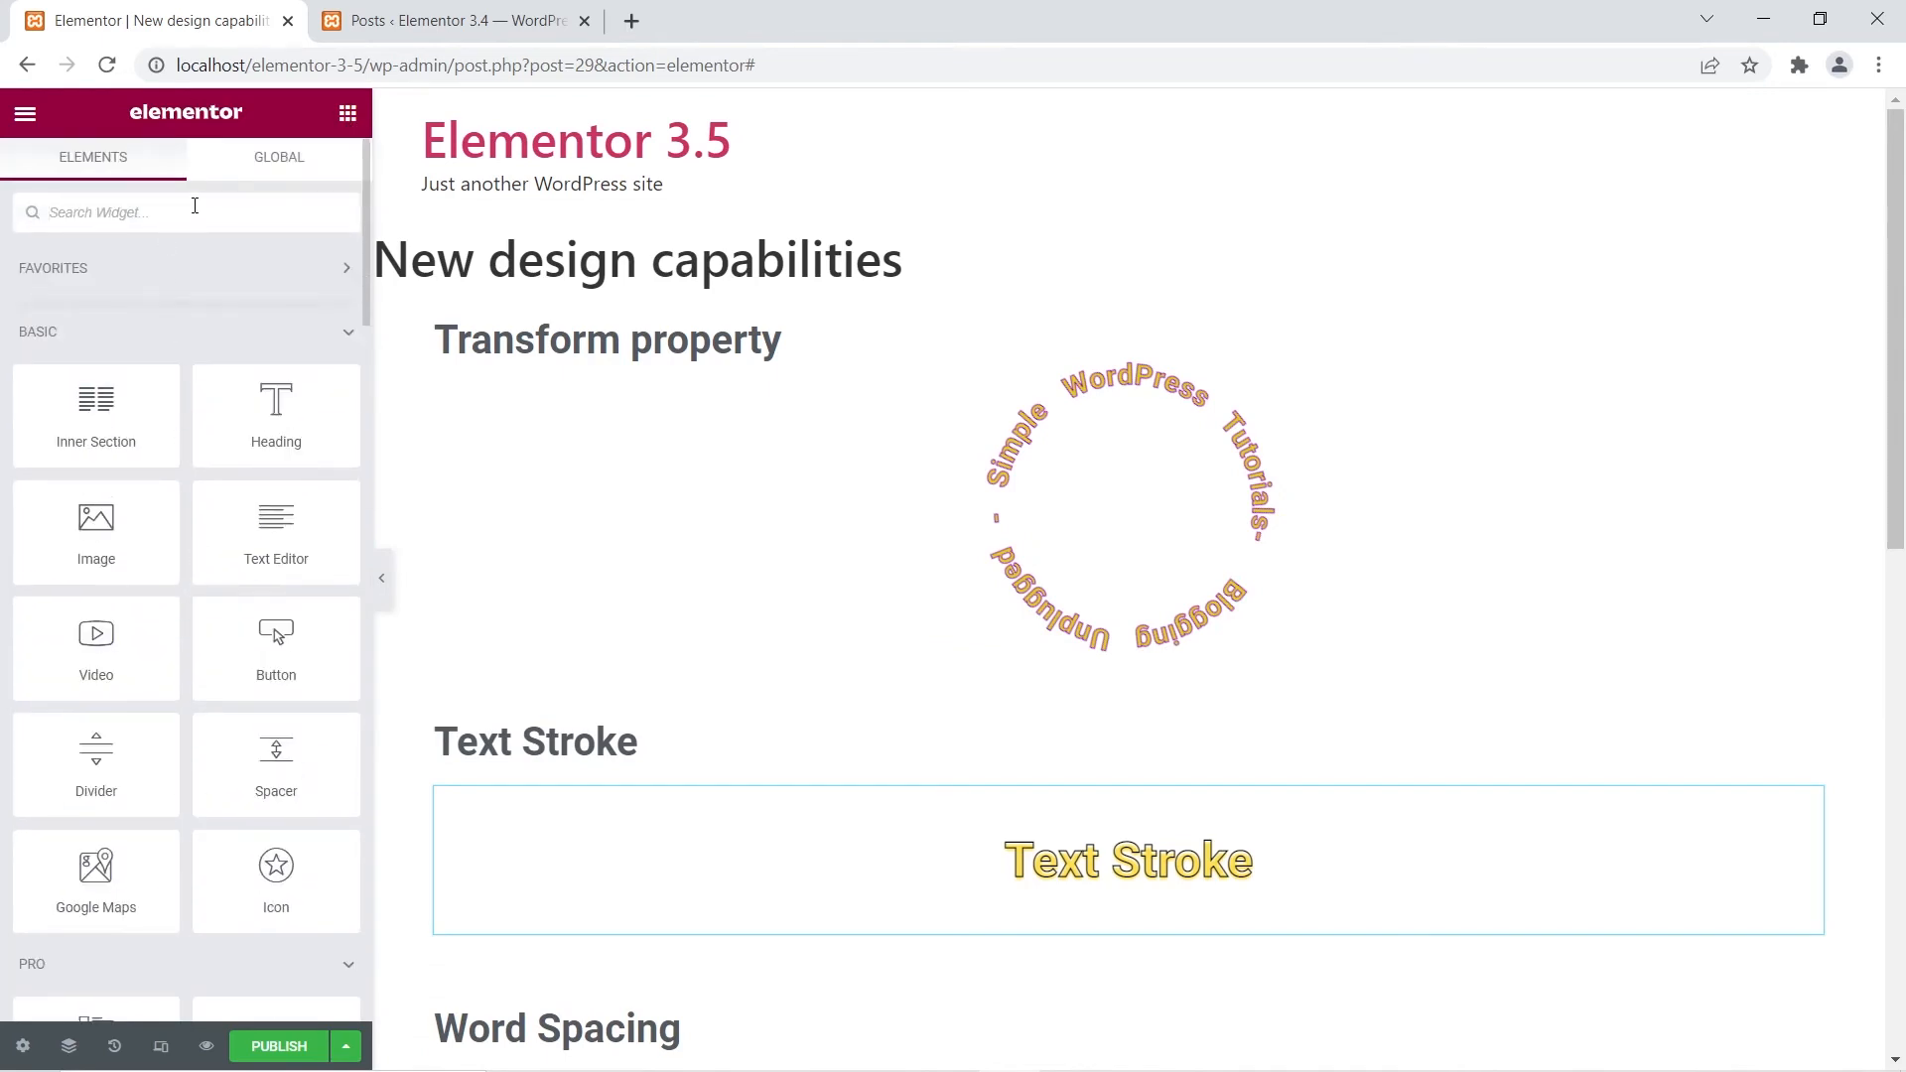
type("an")
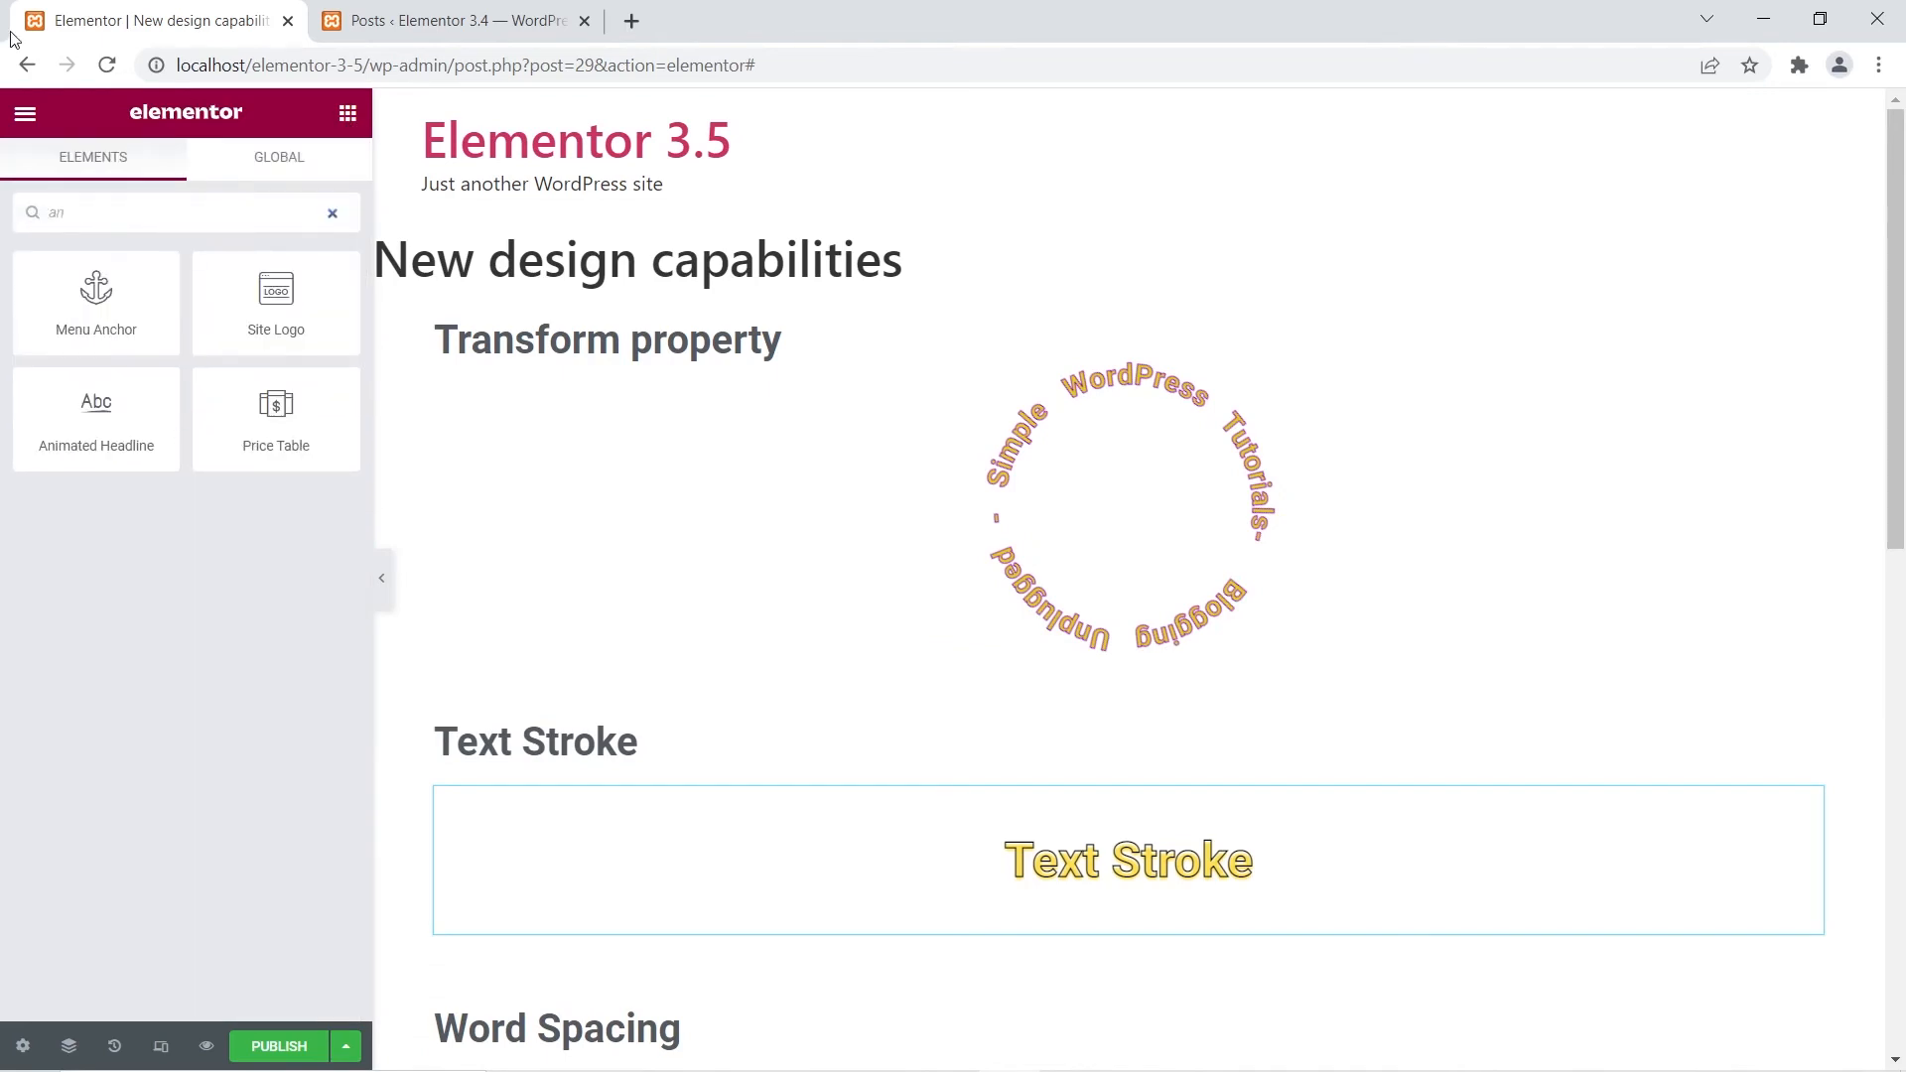
mouse_move(107, 427)
left_mouse_down()
mouse_move(1200, 791)
mouse_move(1115, 770)
mouse_move(1141, 833)
left_mouse_up()
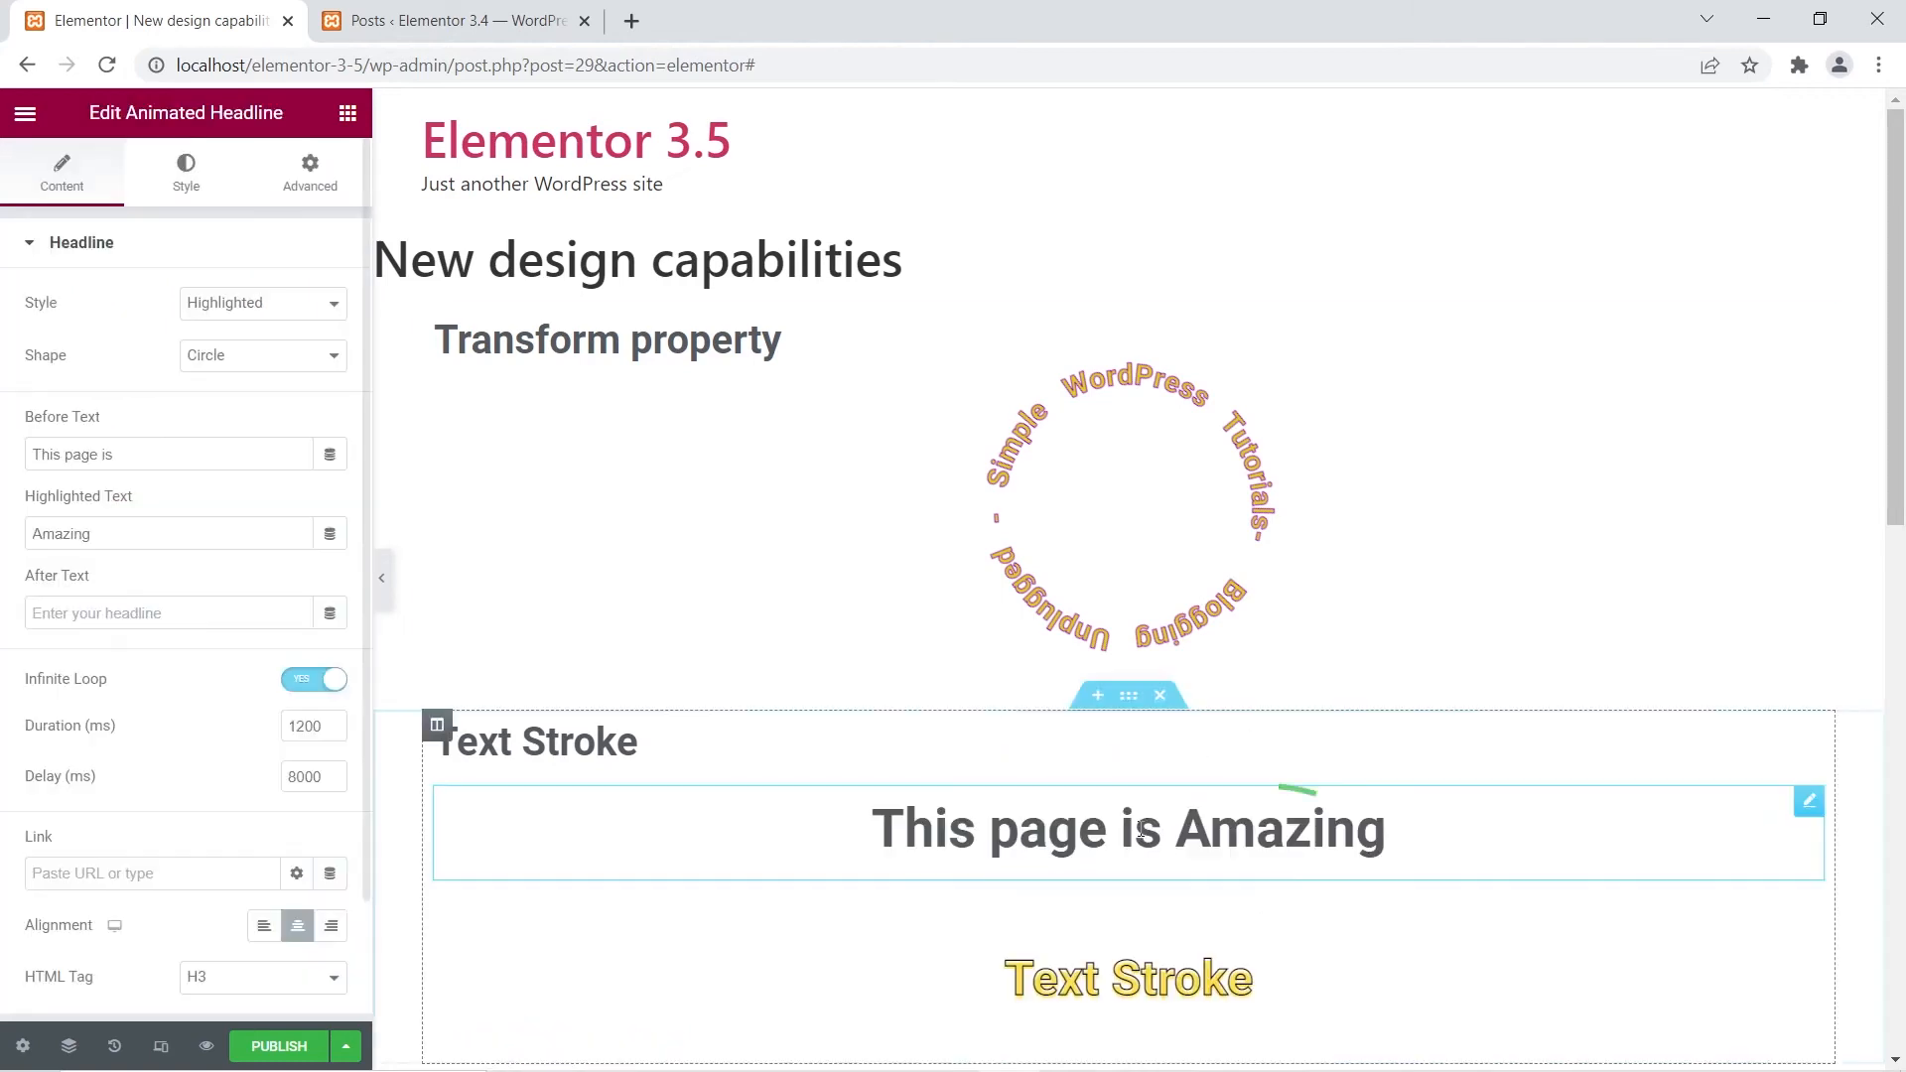
Check the Headline style options of the Animated Headline widget, and delete the widget from the page
left_click(188, 189)
left_click(175, 546)
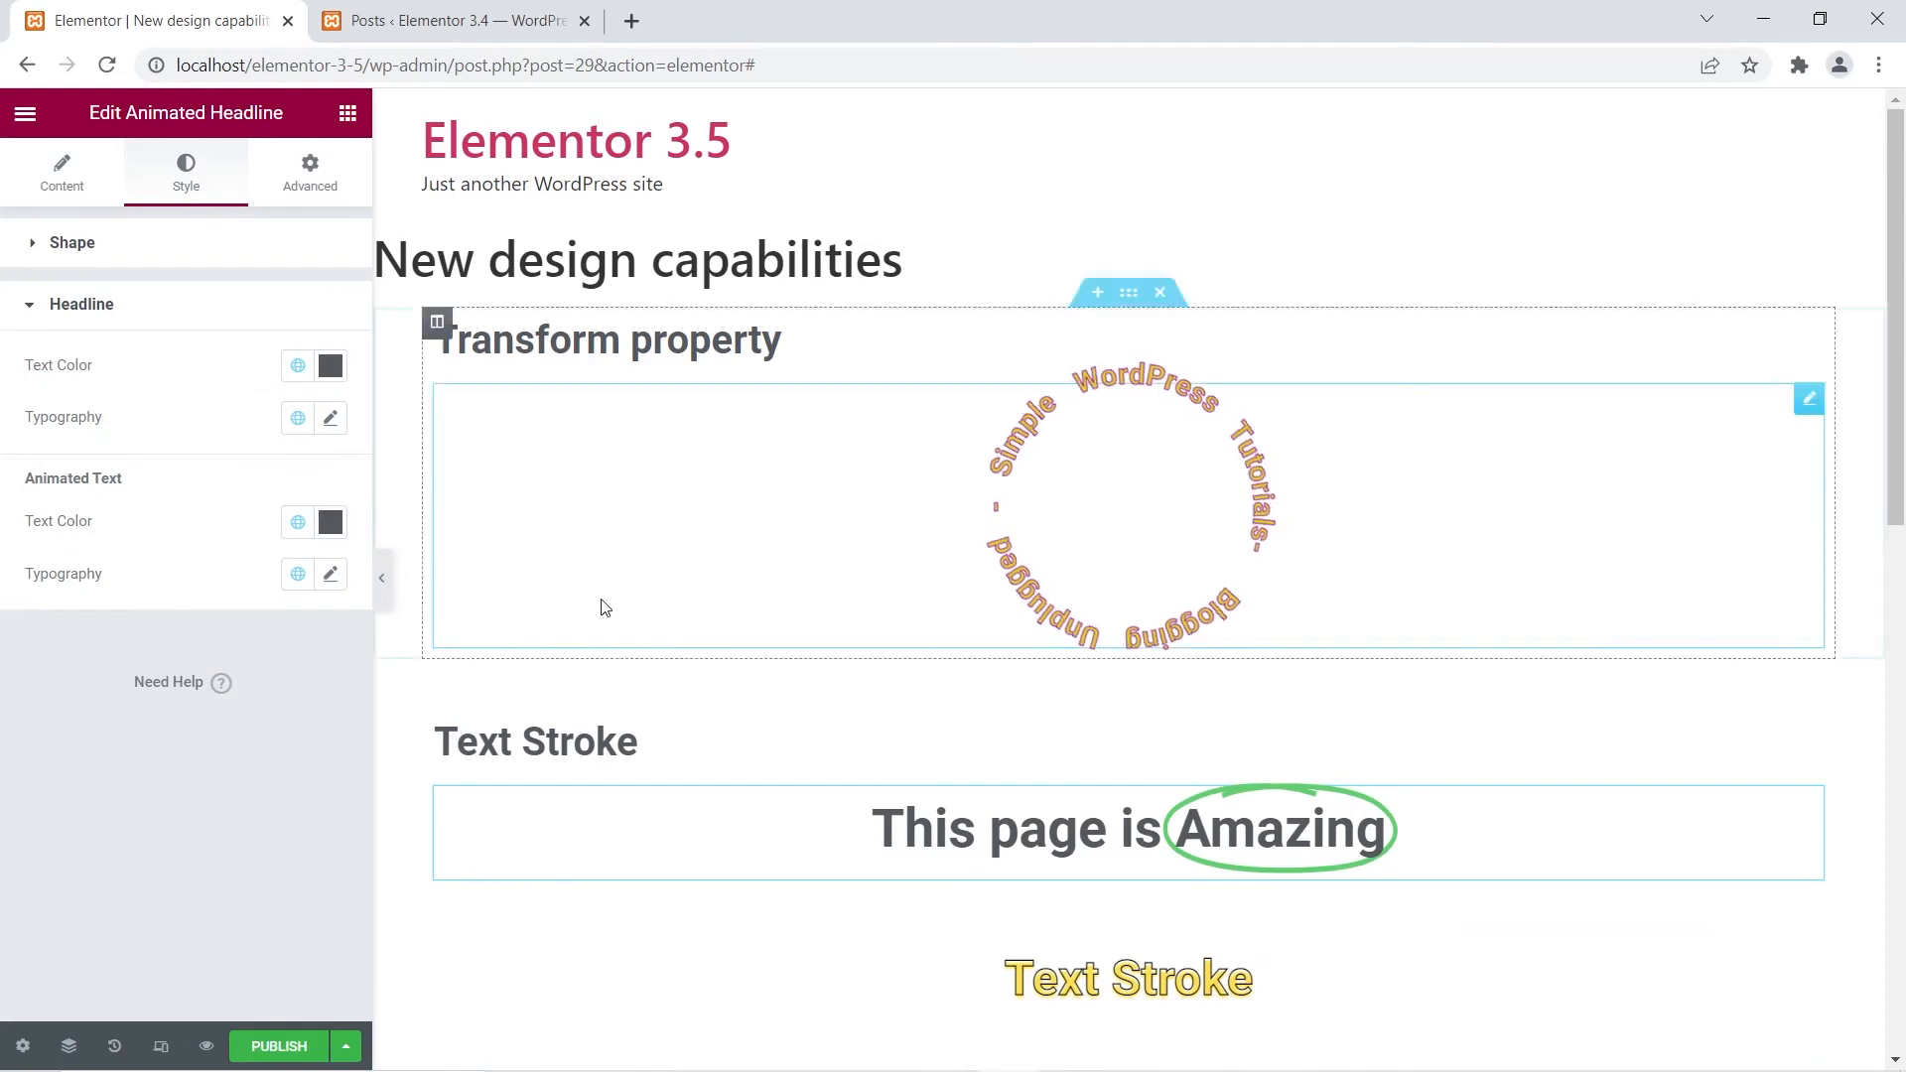
right_click(1807, 804)
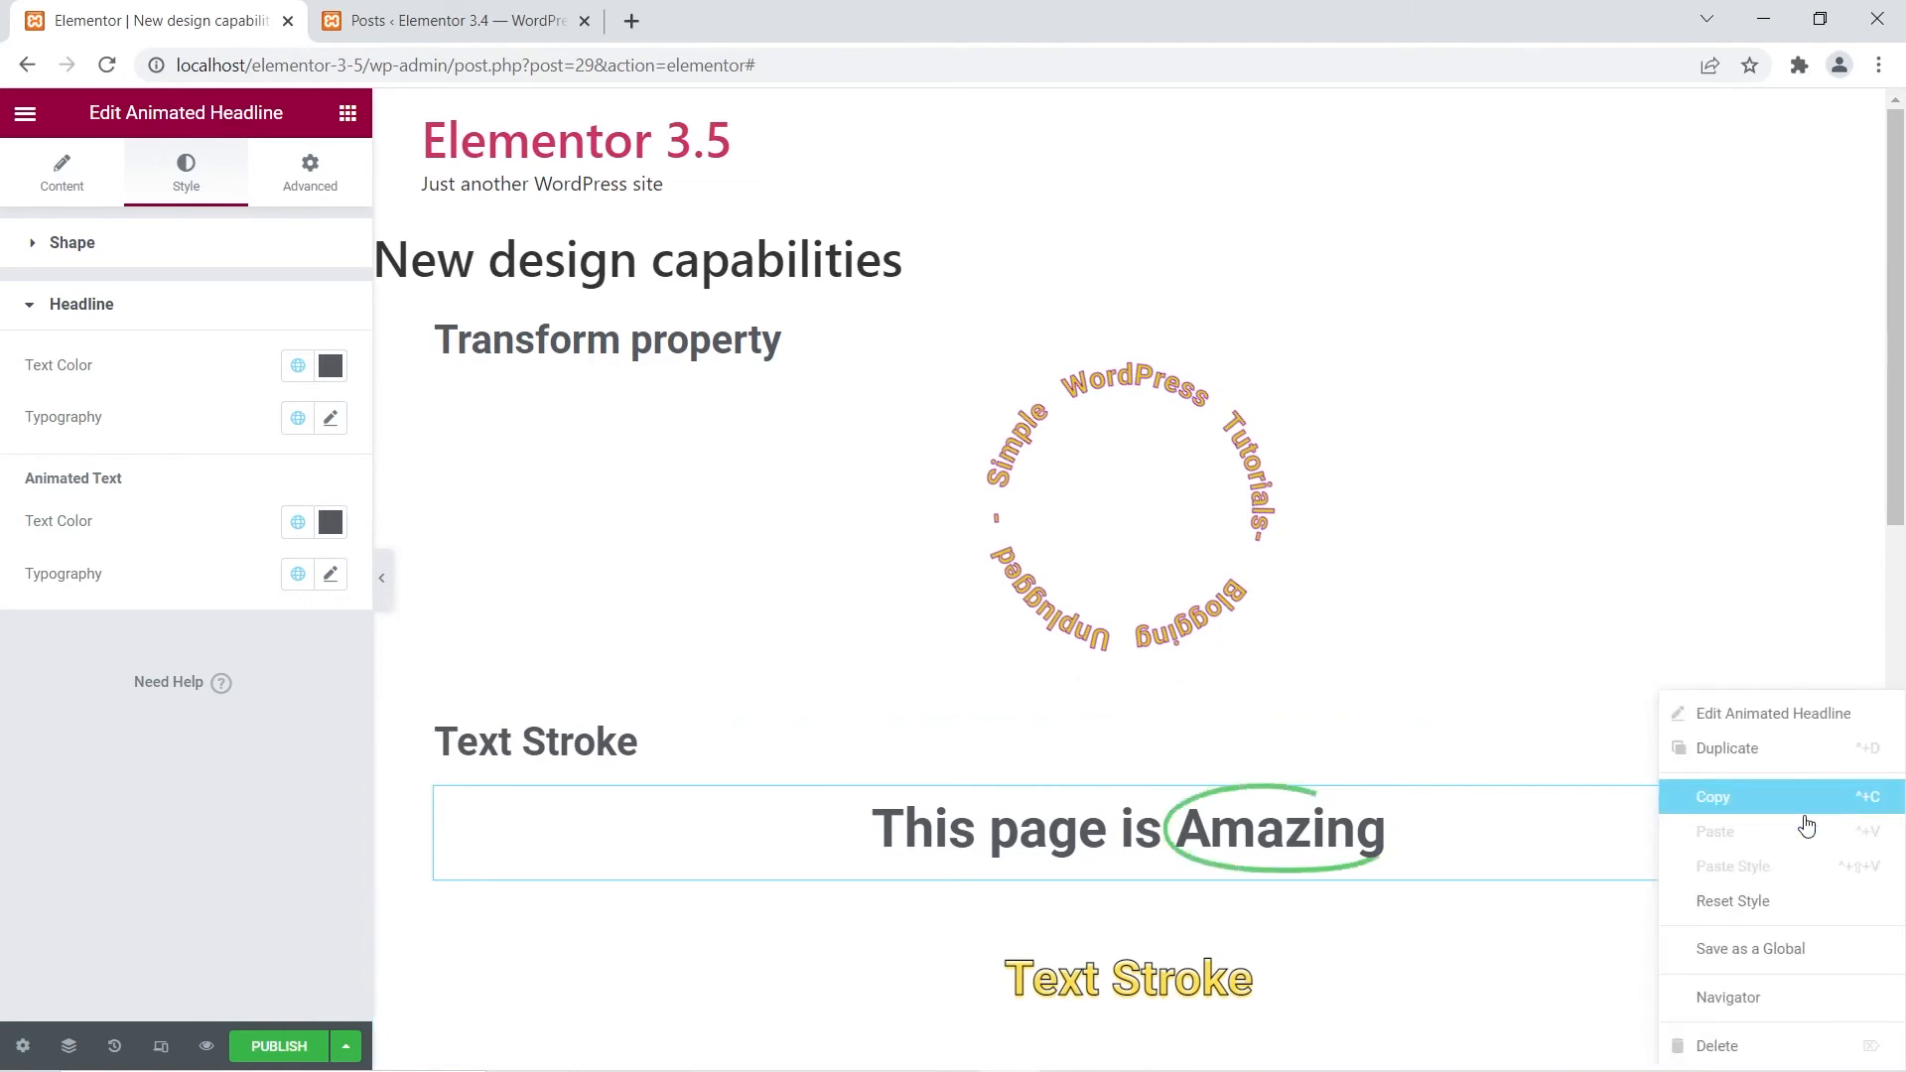
left_click(1738, 1050)
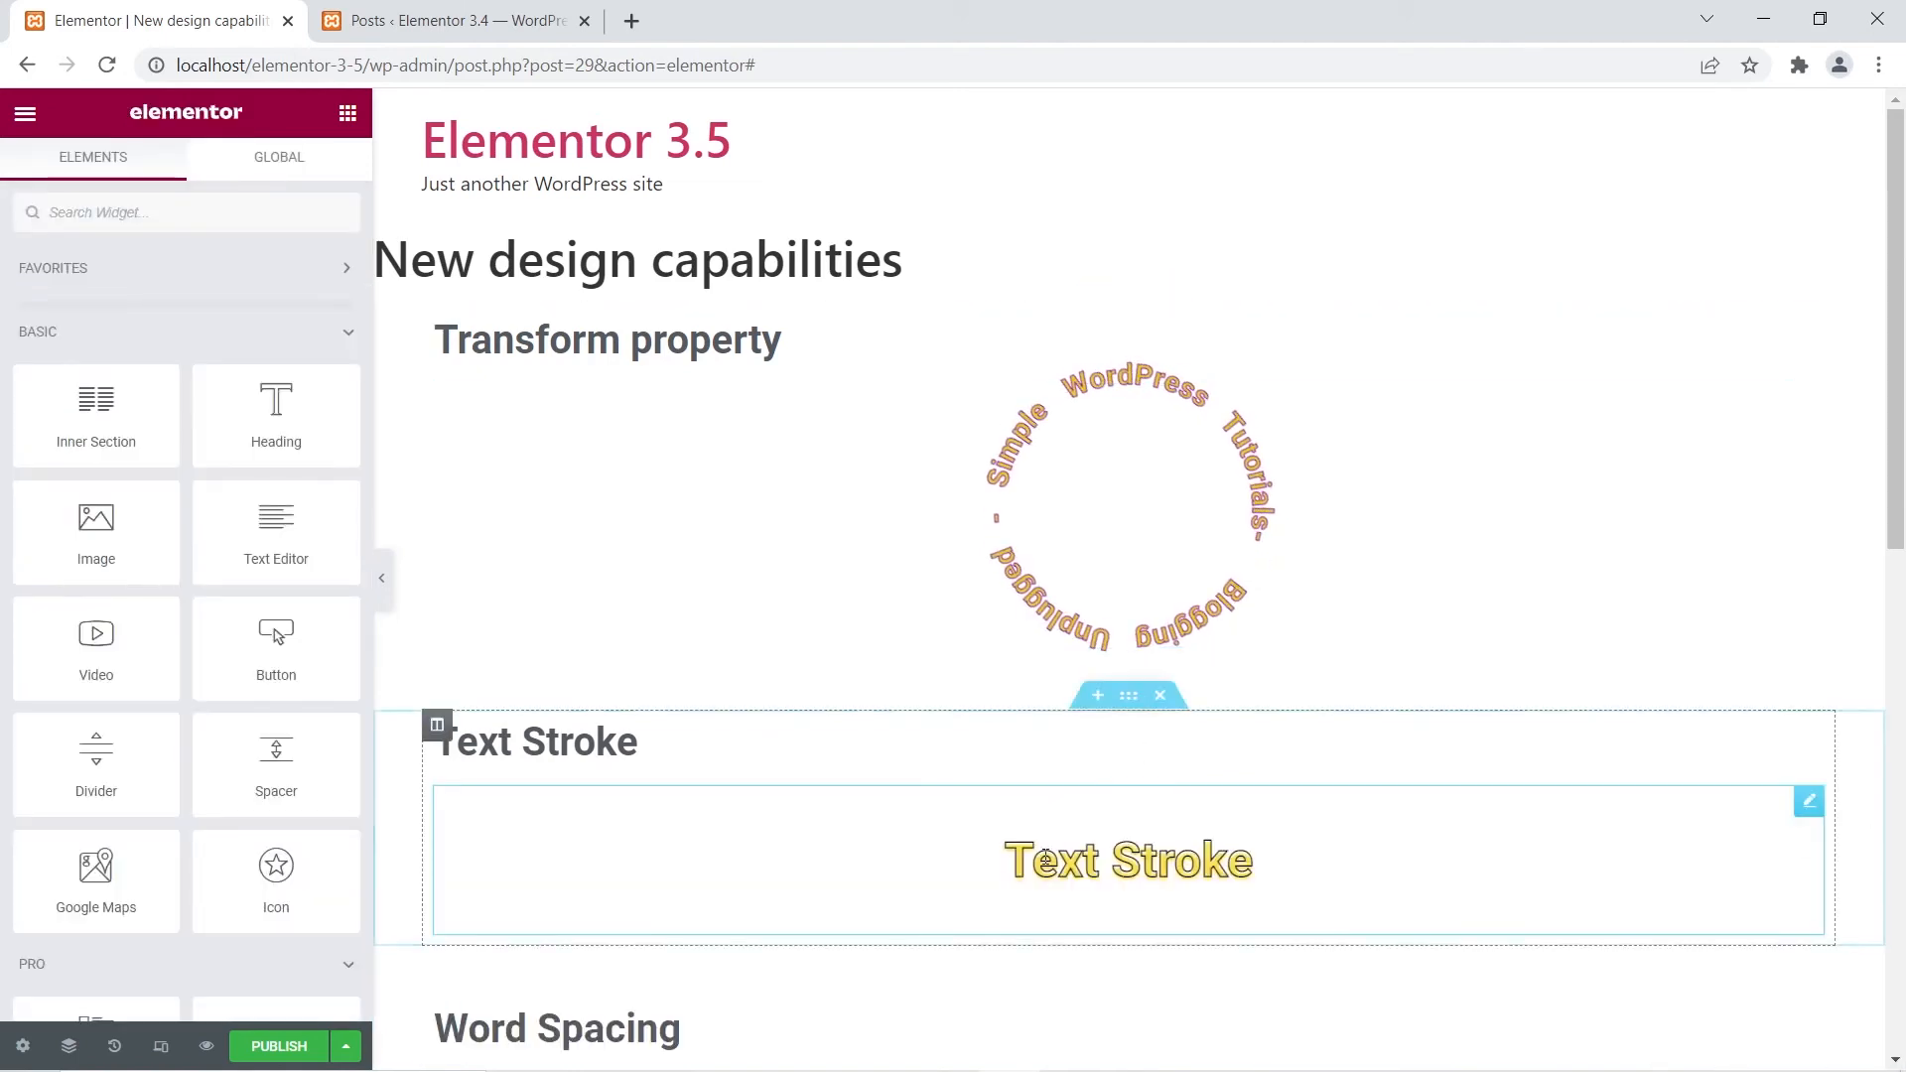
Examine the text colour, text stroke and text shadow style settings of the yellow Text Stroke heading
left_click(1060, 864)
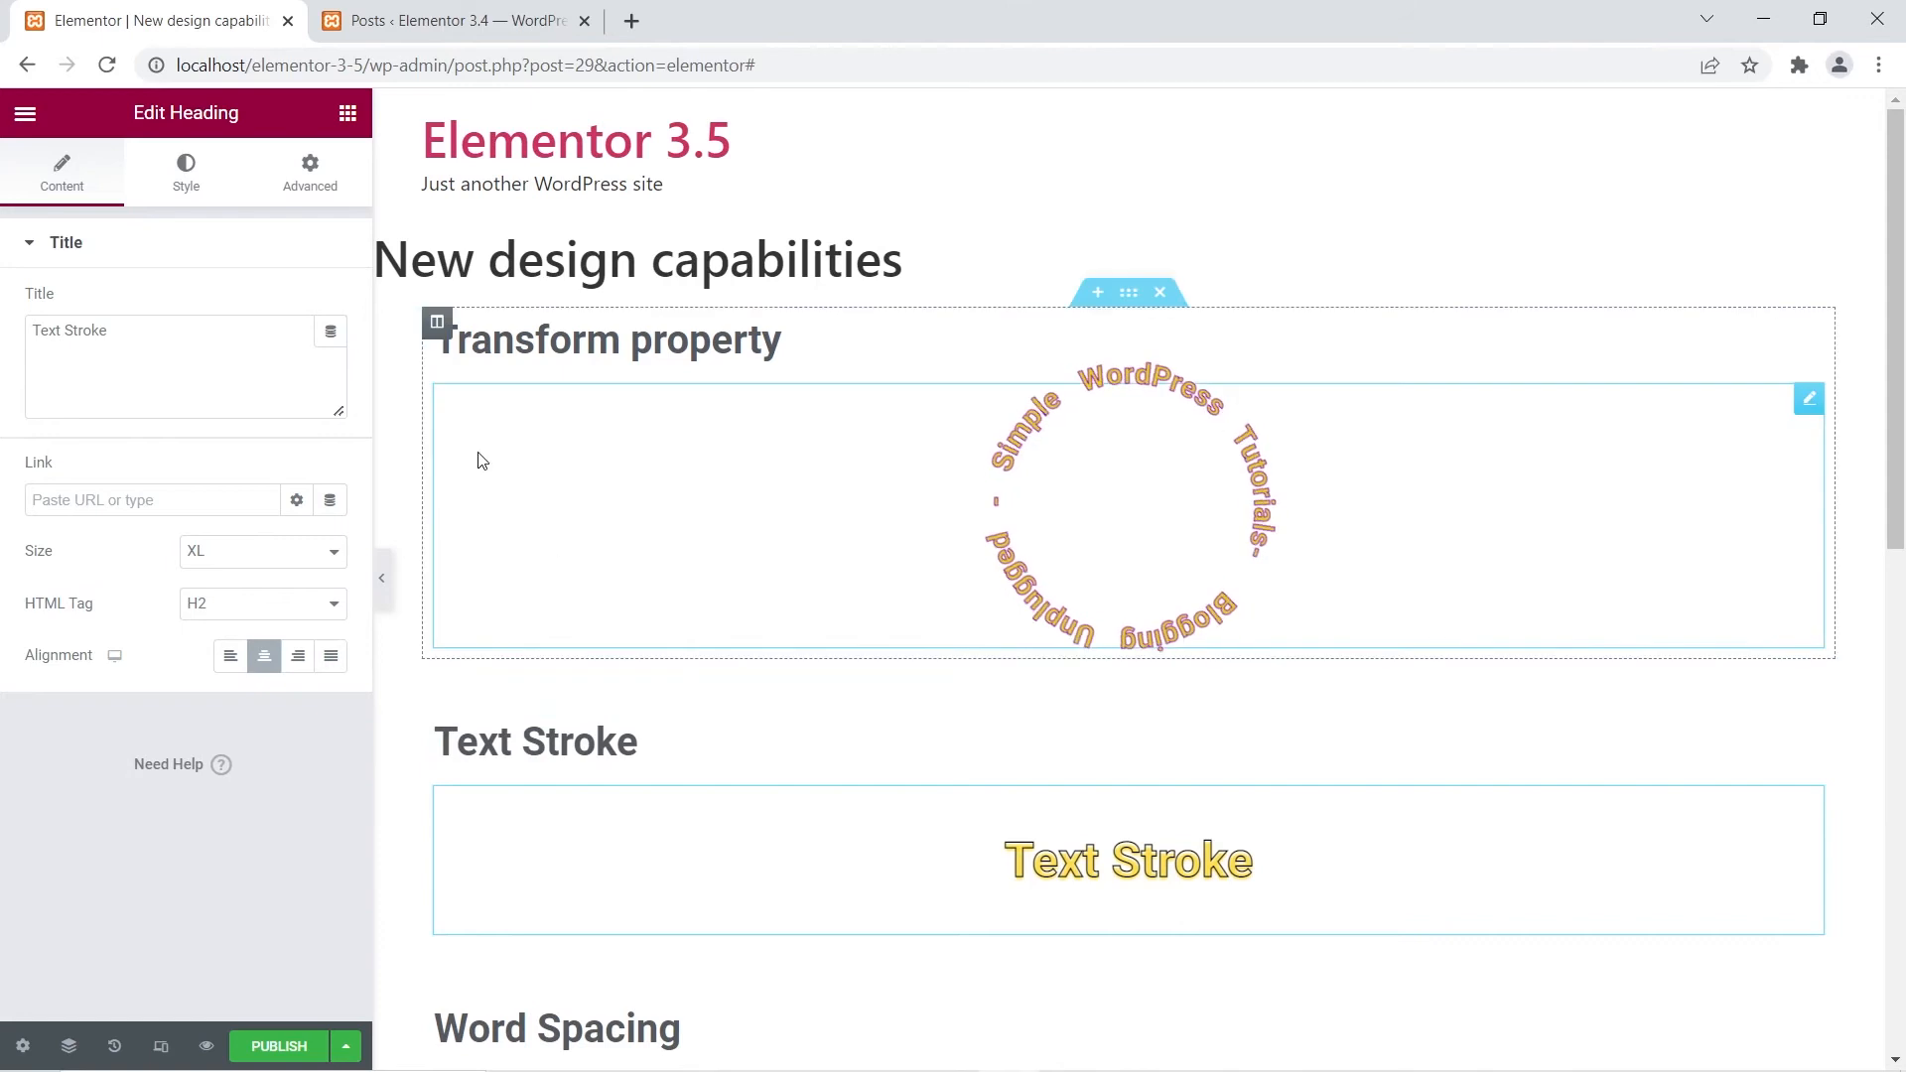
left_click(183, 200)
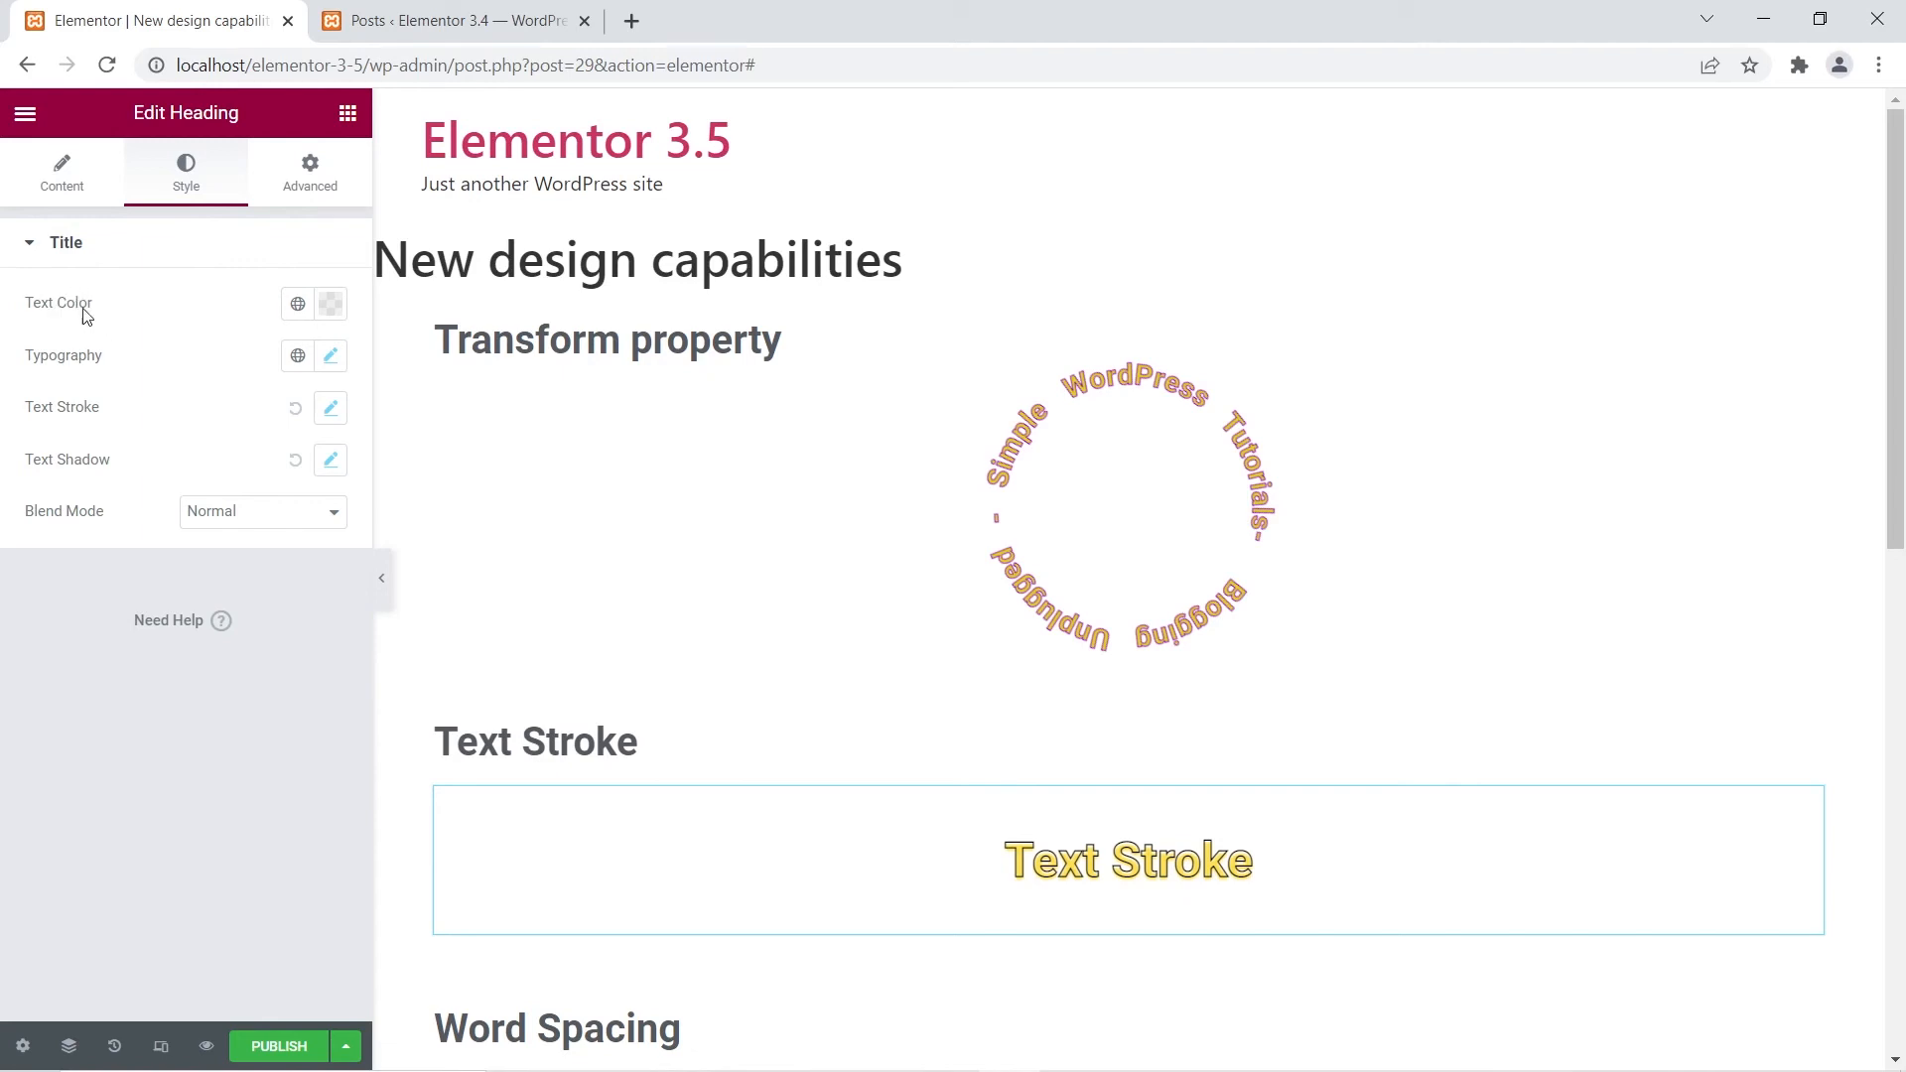
left_click(332, 305)
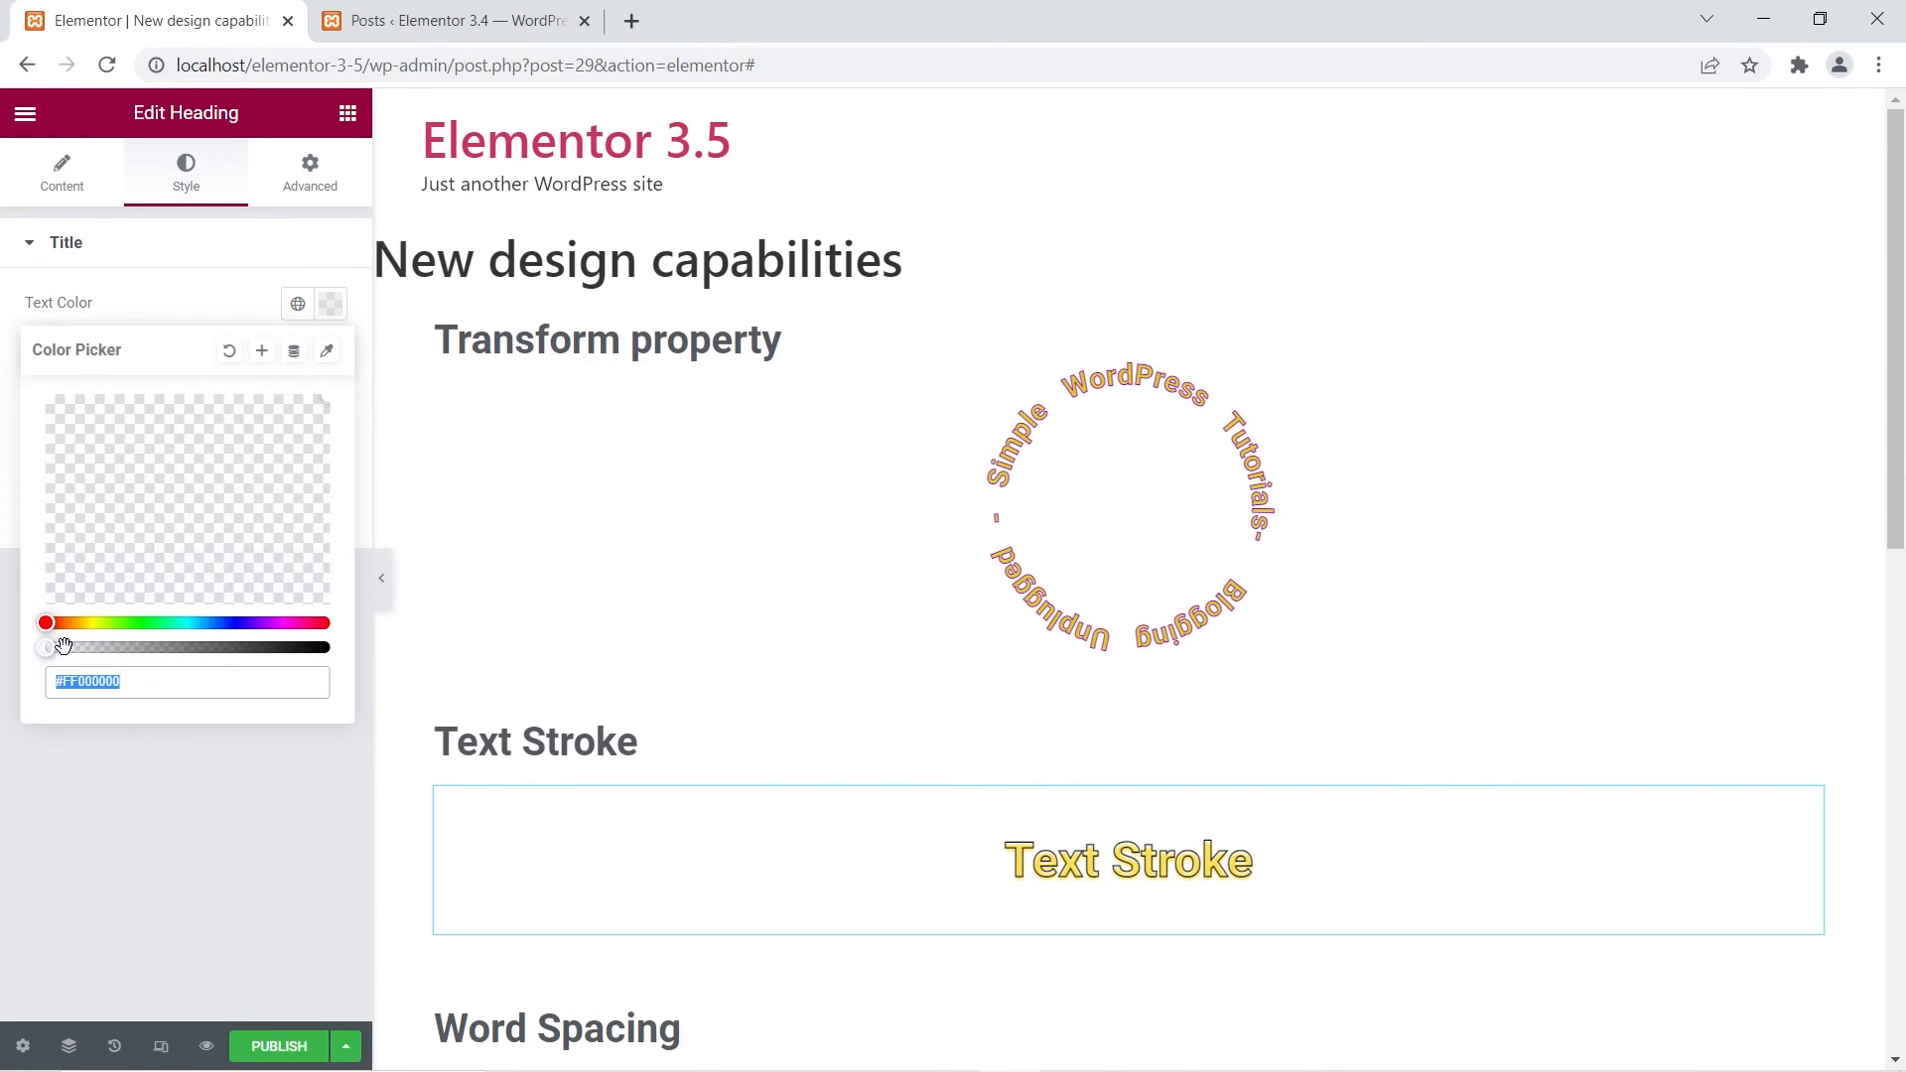
left_click(140, 295)
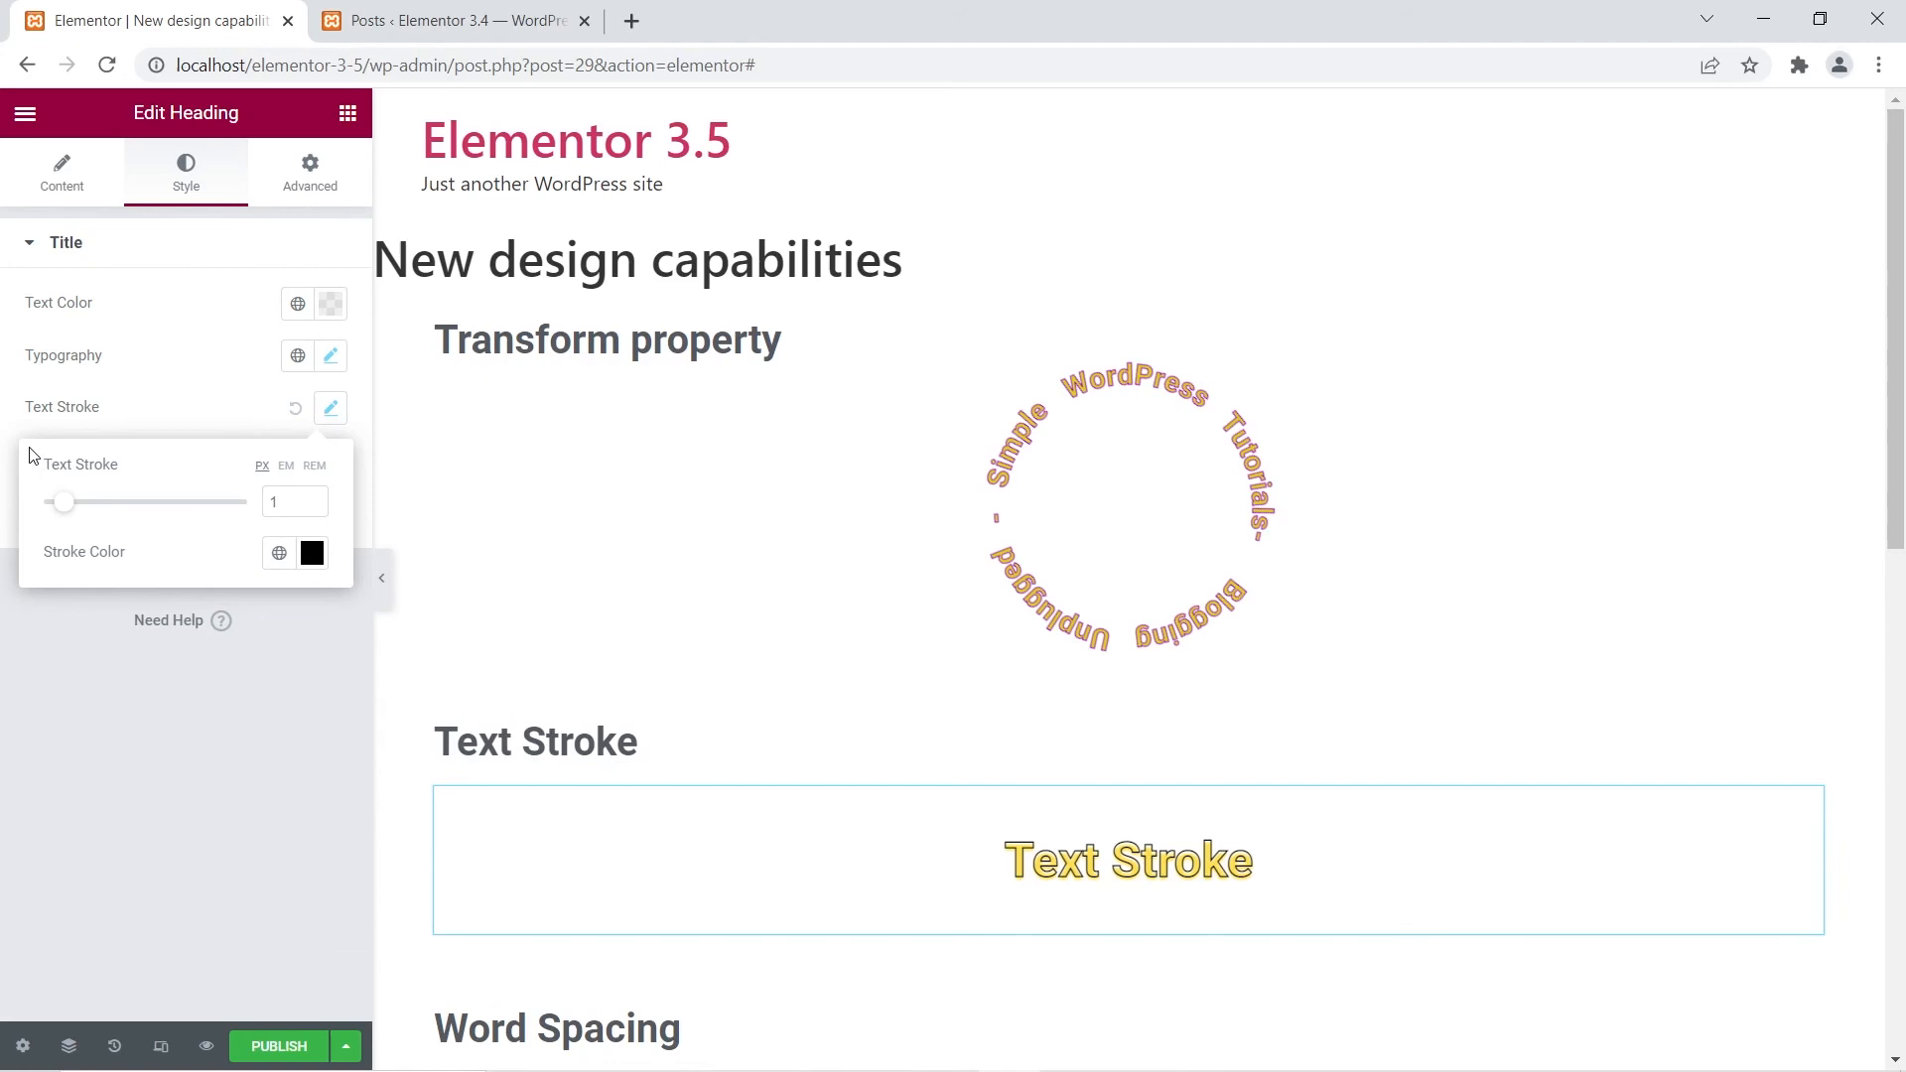
left_click(126, 402)
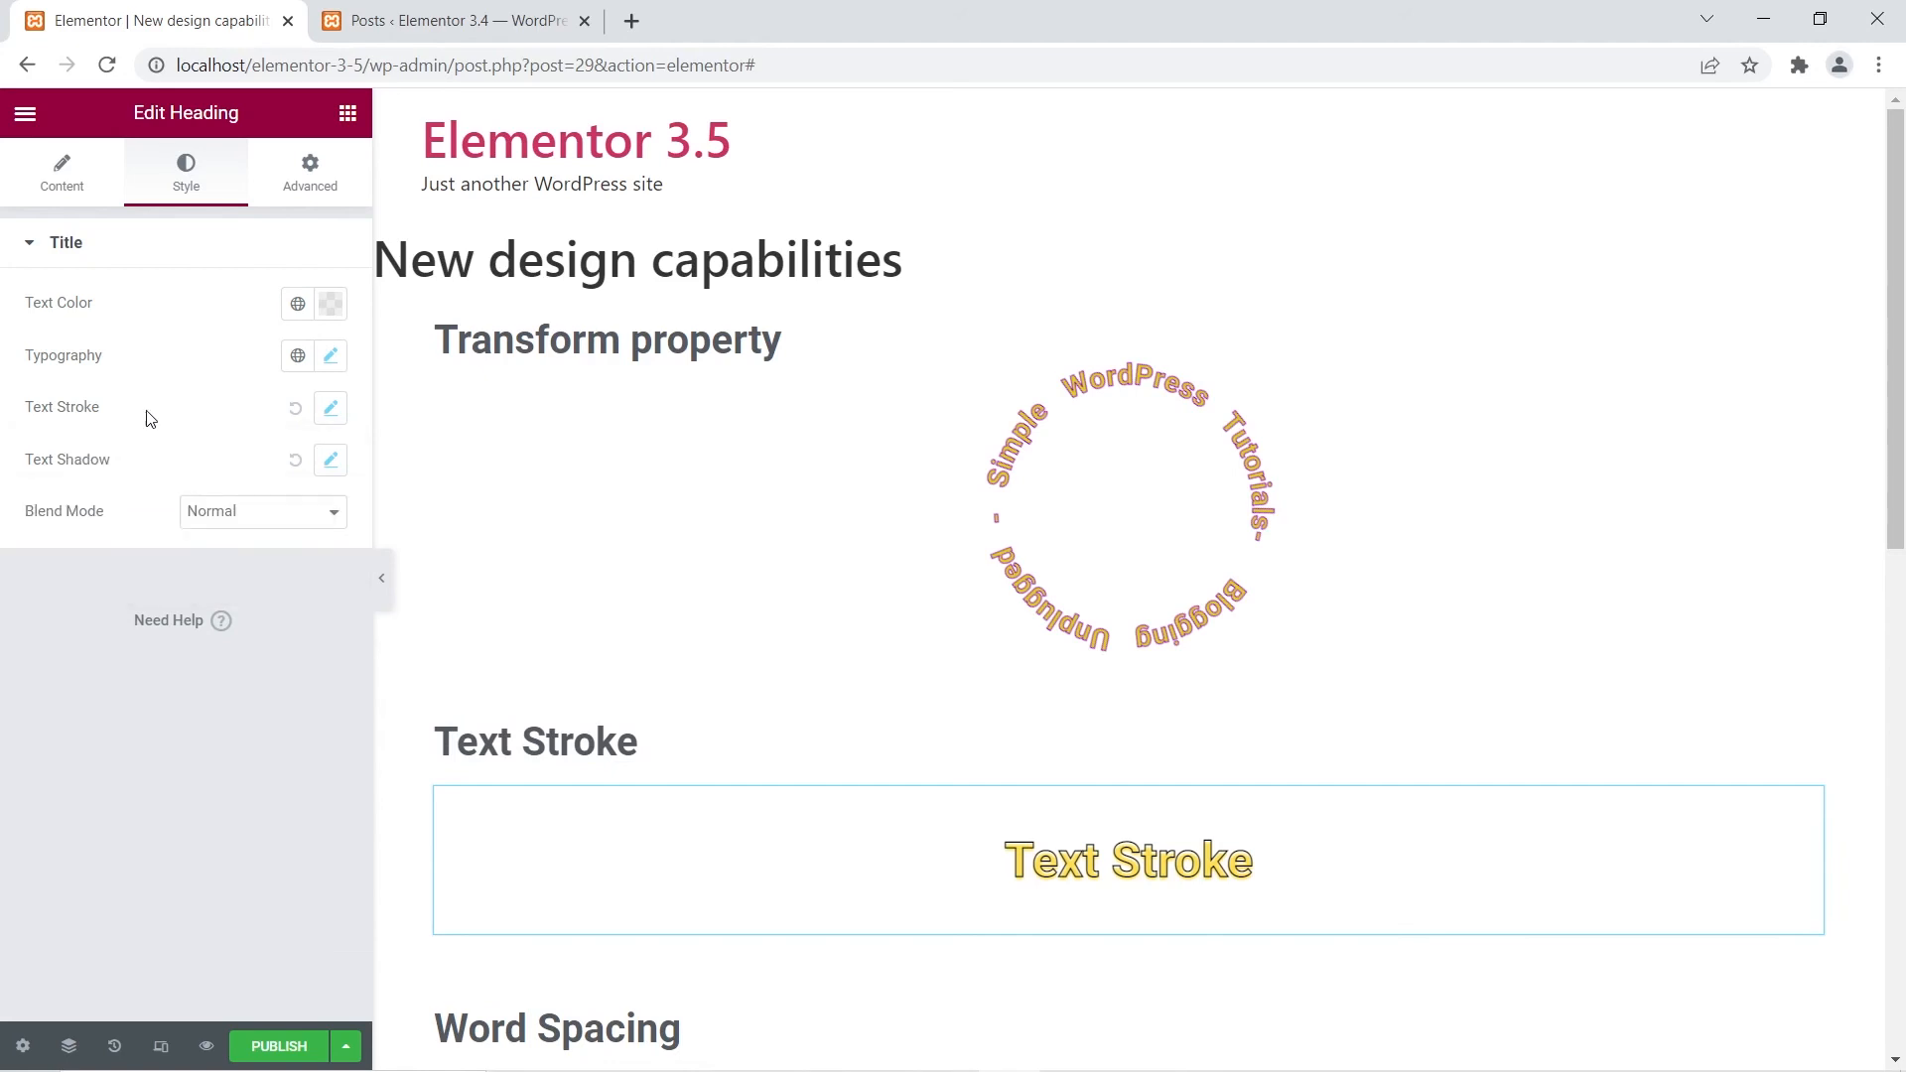
left_click(334, 462)
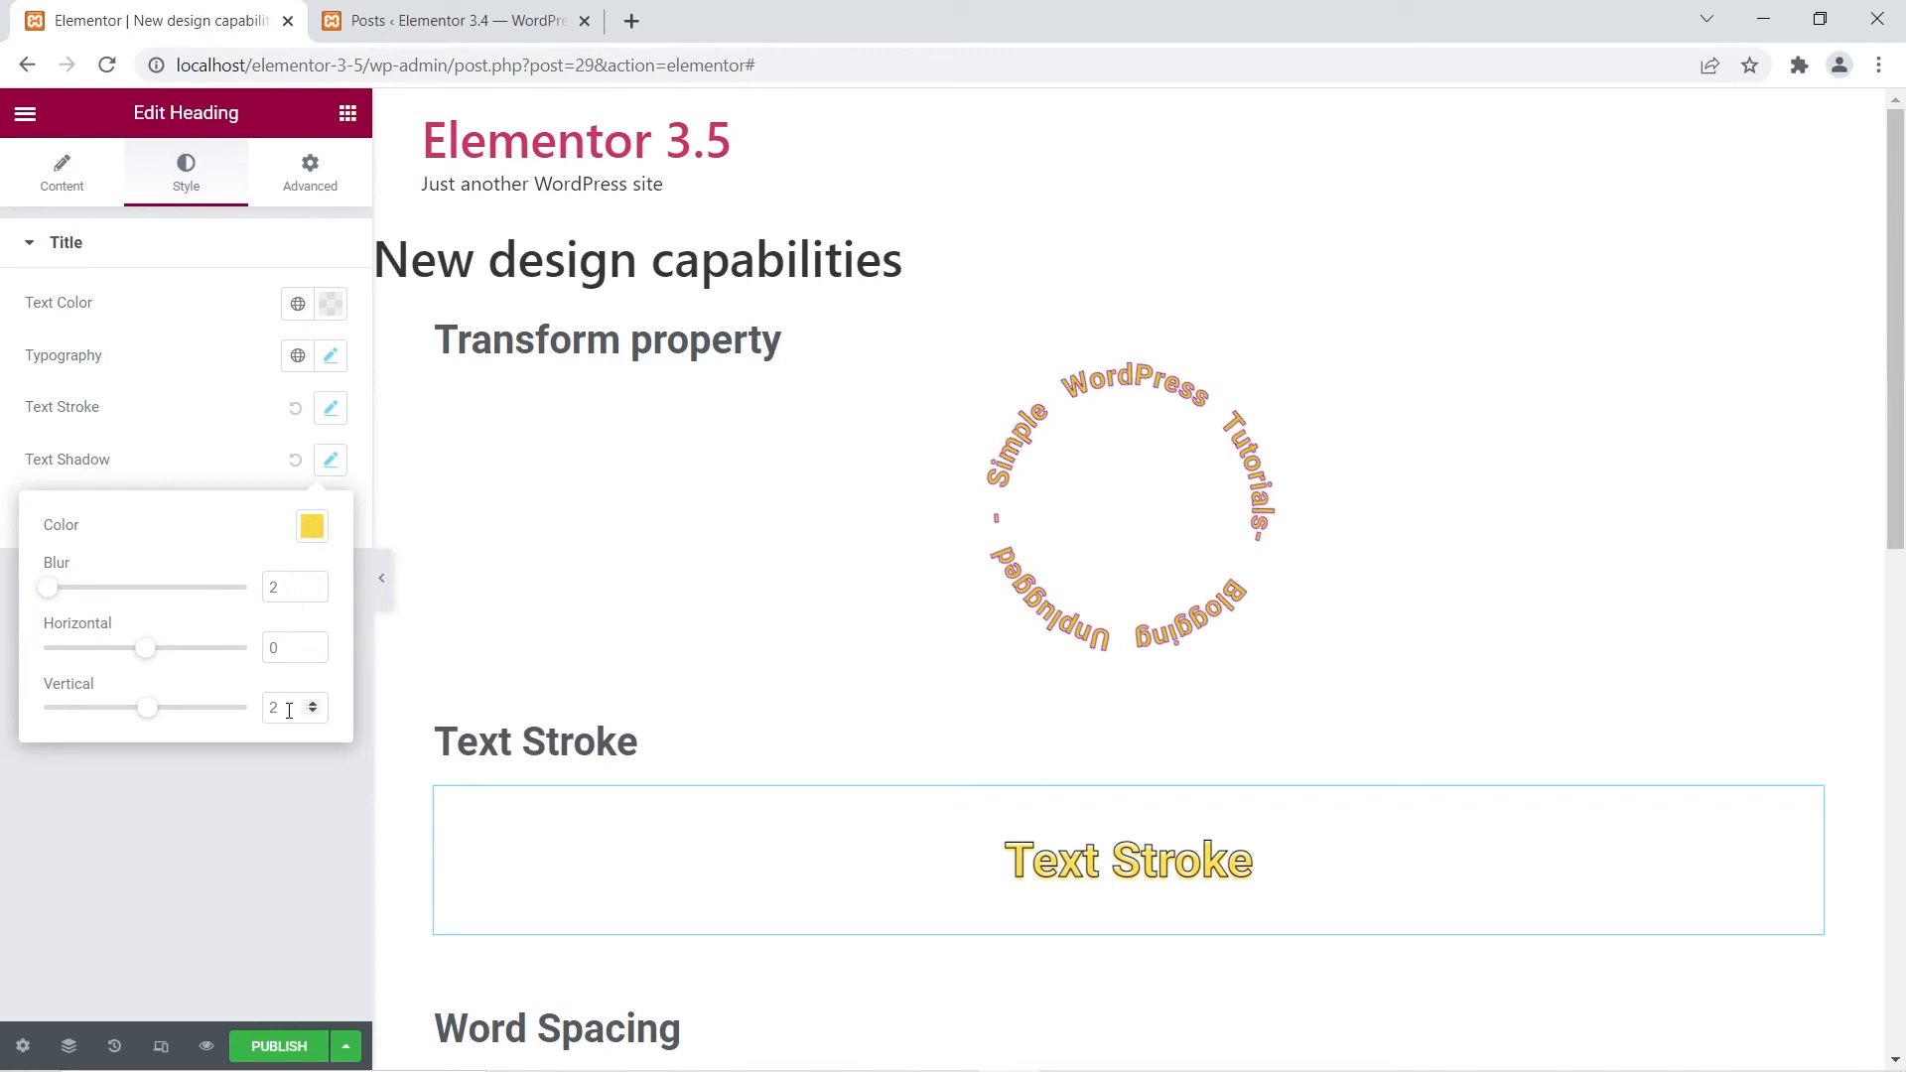
left_click(184, 435)
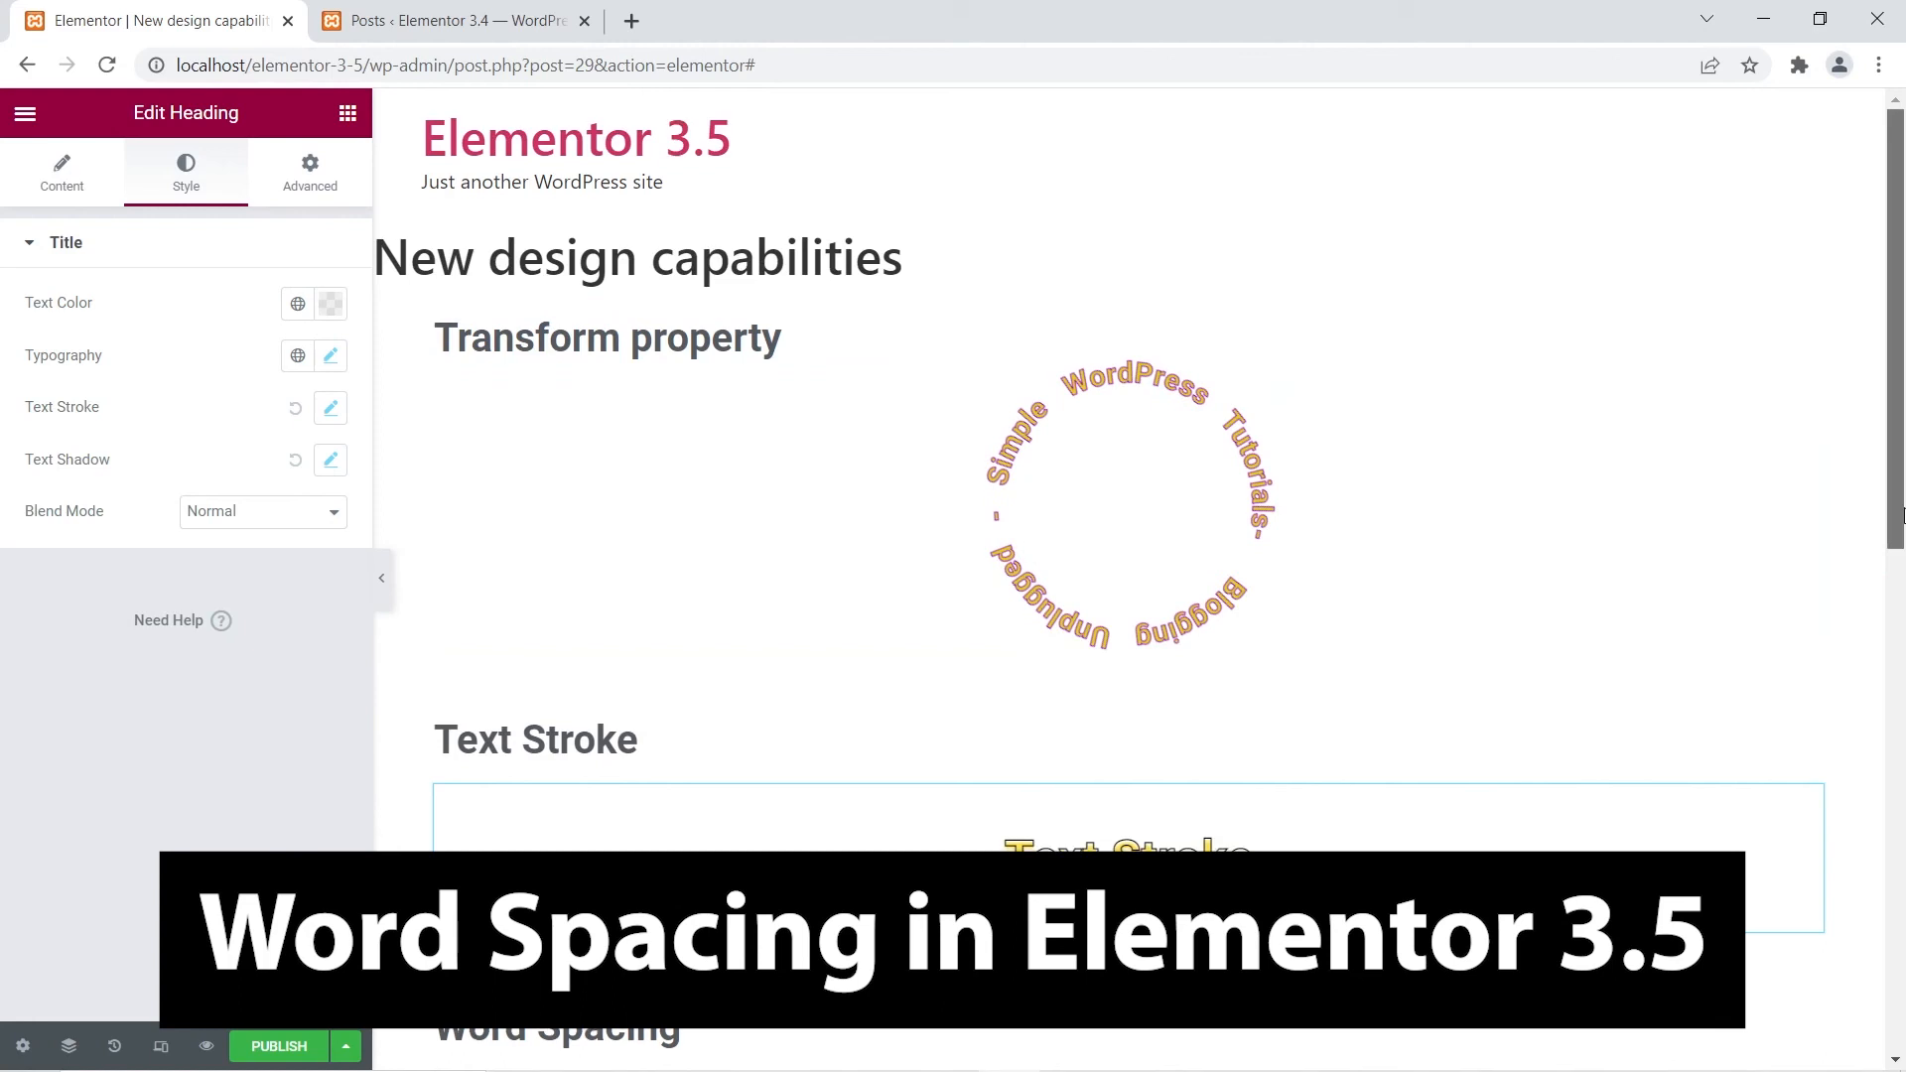
Examine the typography, text shadow and text colour settings of the styled Word Spacing heading
scroll(1075, 676, "down", 5)
left_click(1075, 672)
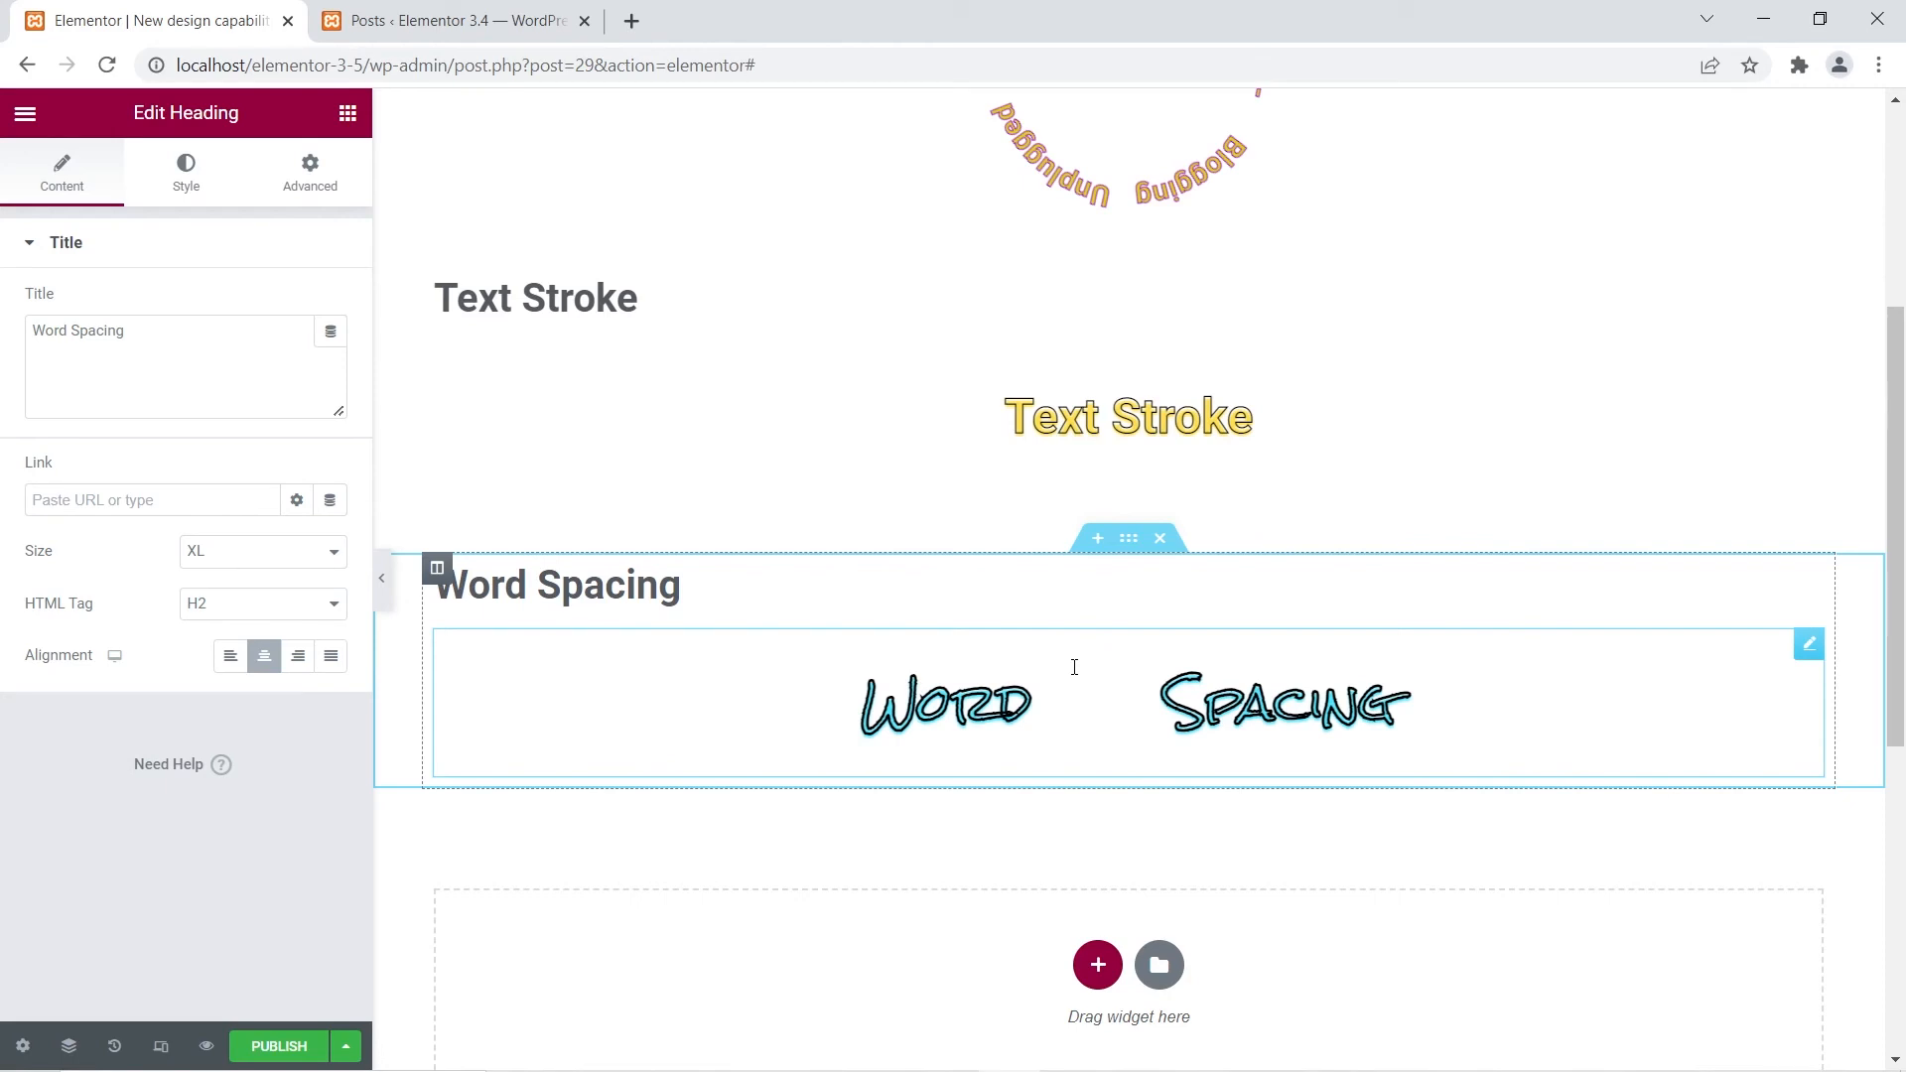
left_click(203, 194)
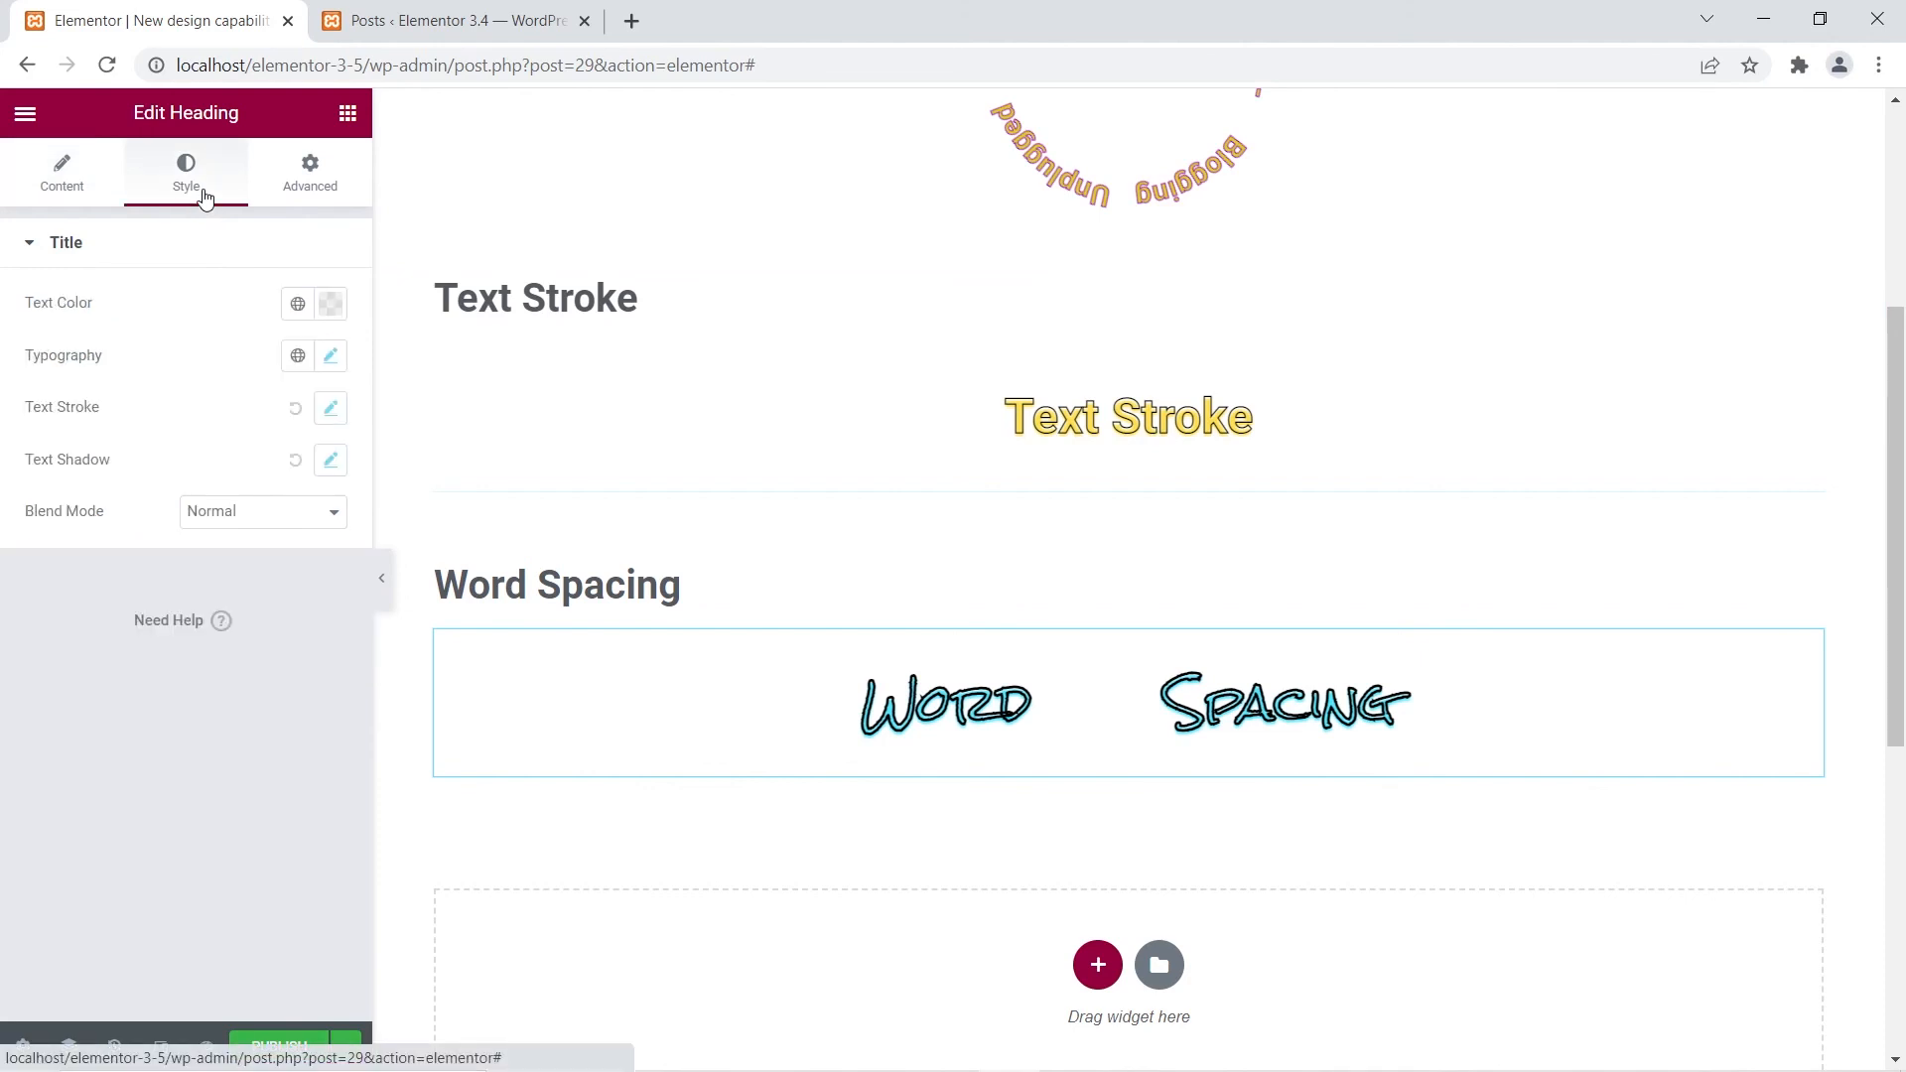
left_click(332, 357)
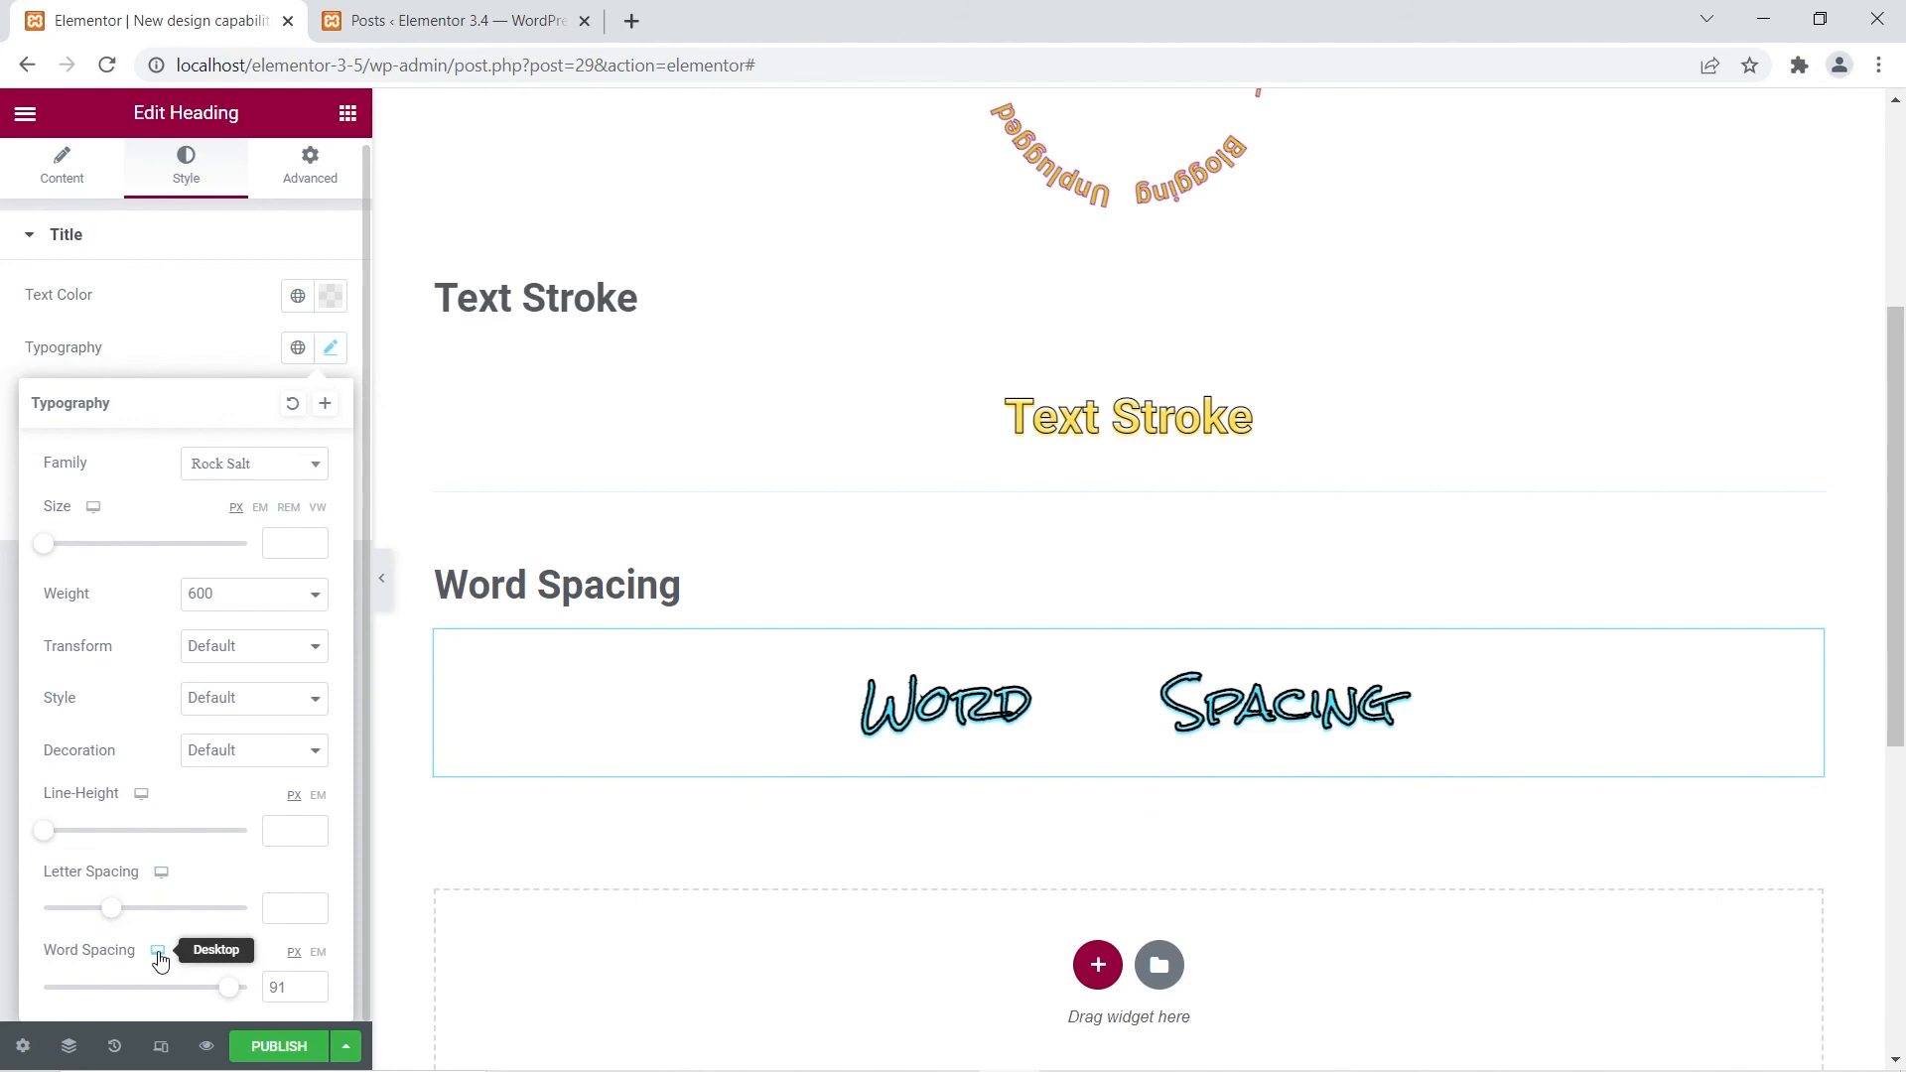
mouse_move(156, 983)
left_click(176, 339)
left_click(336, 455)
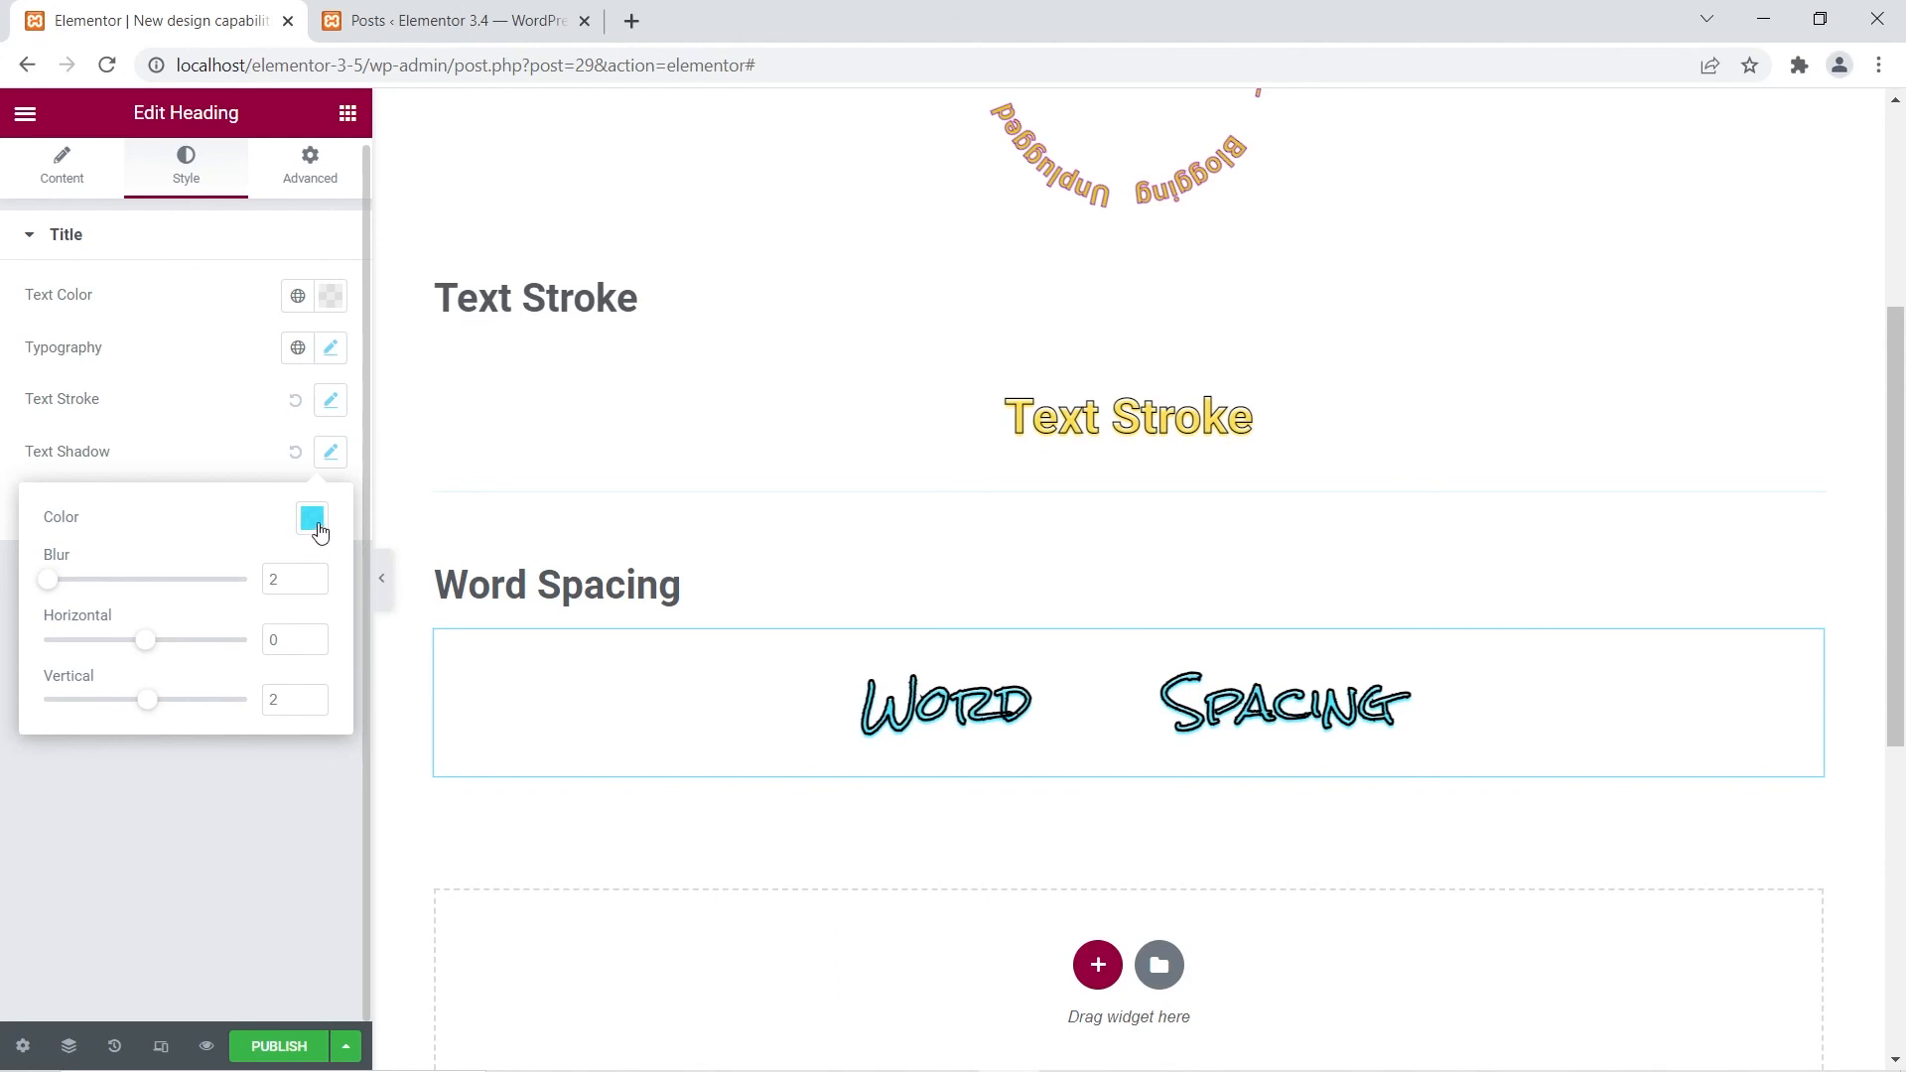
left_click(177, 346)
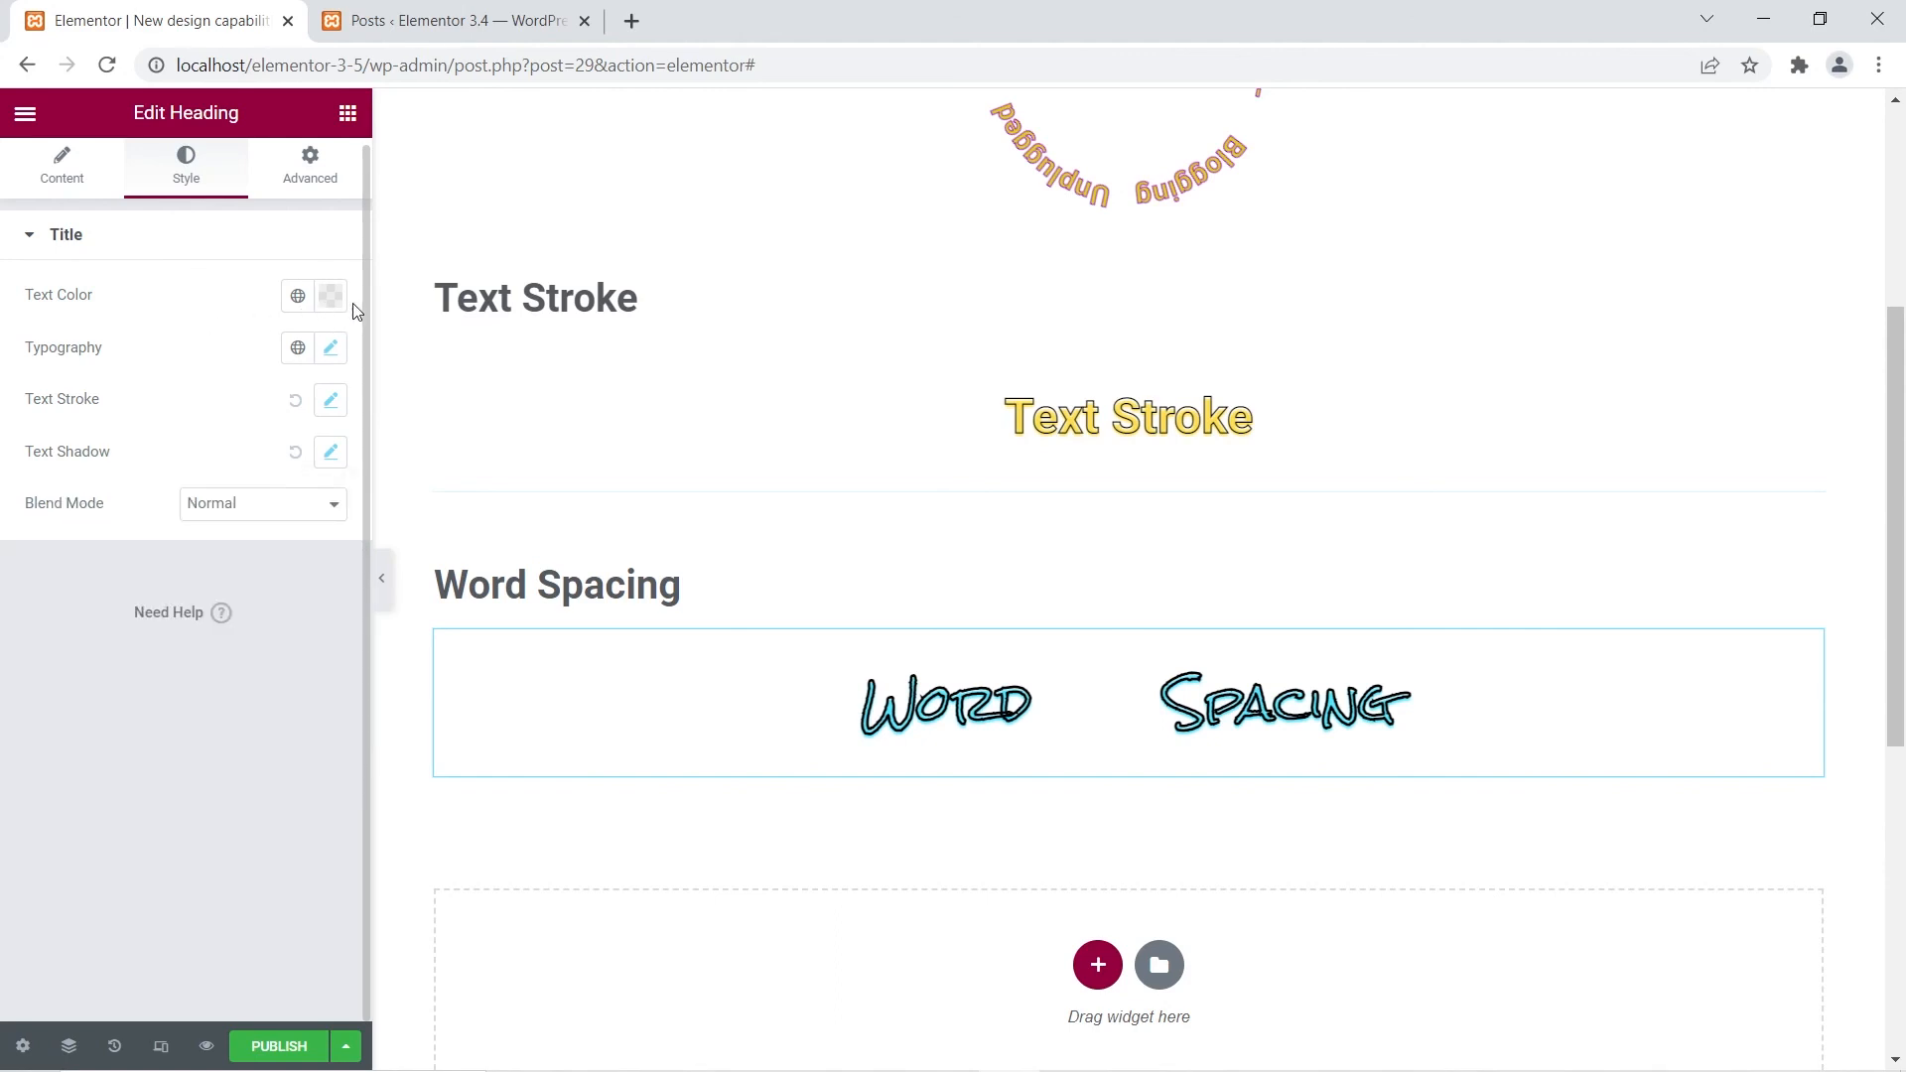
left_click(331, 295)
left_click(224, 292)
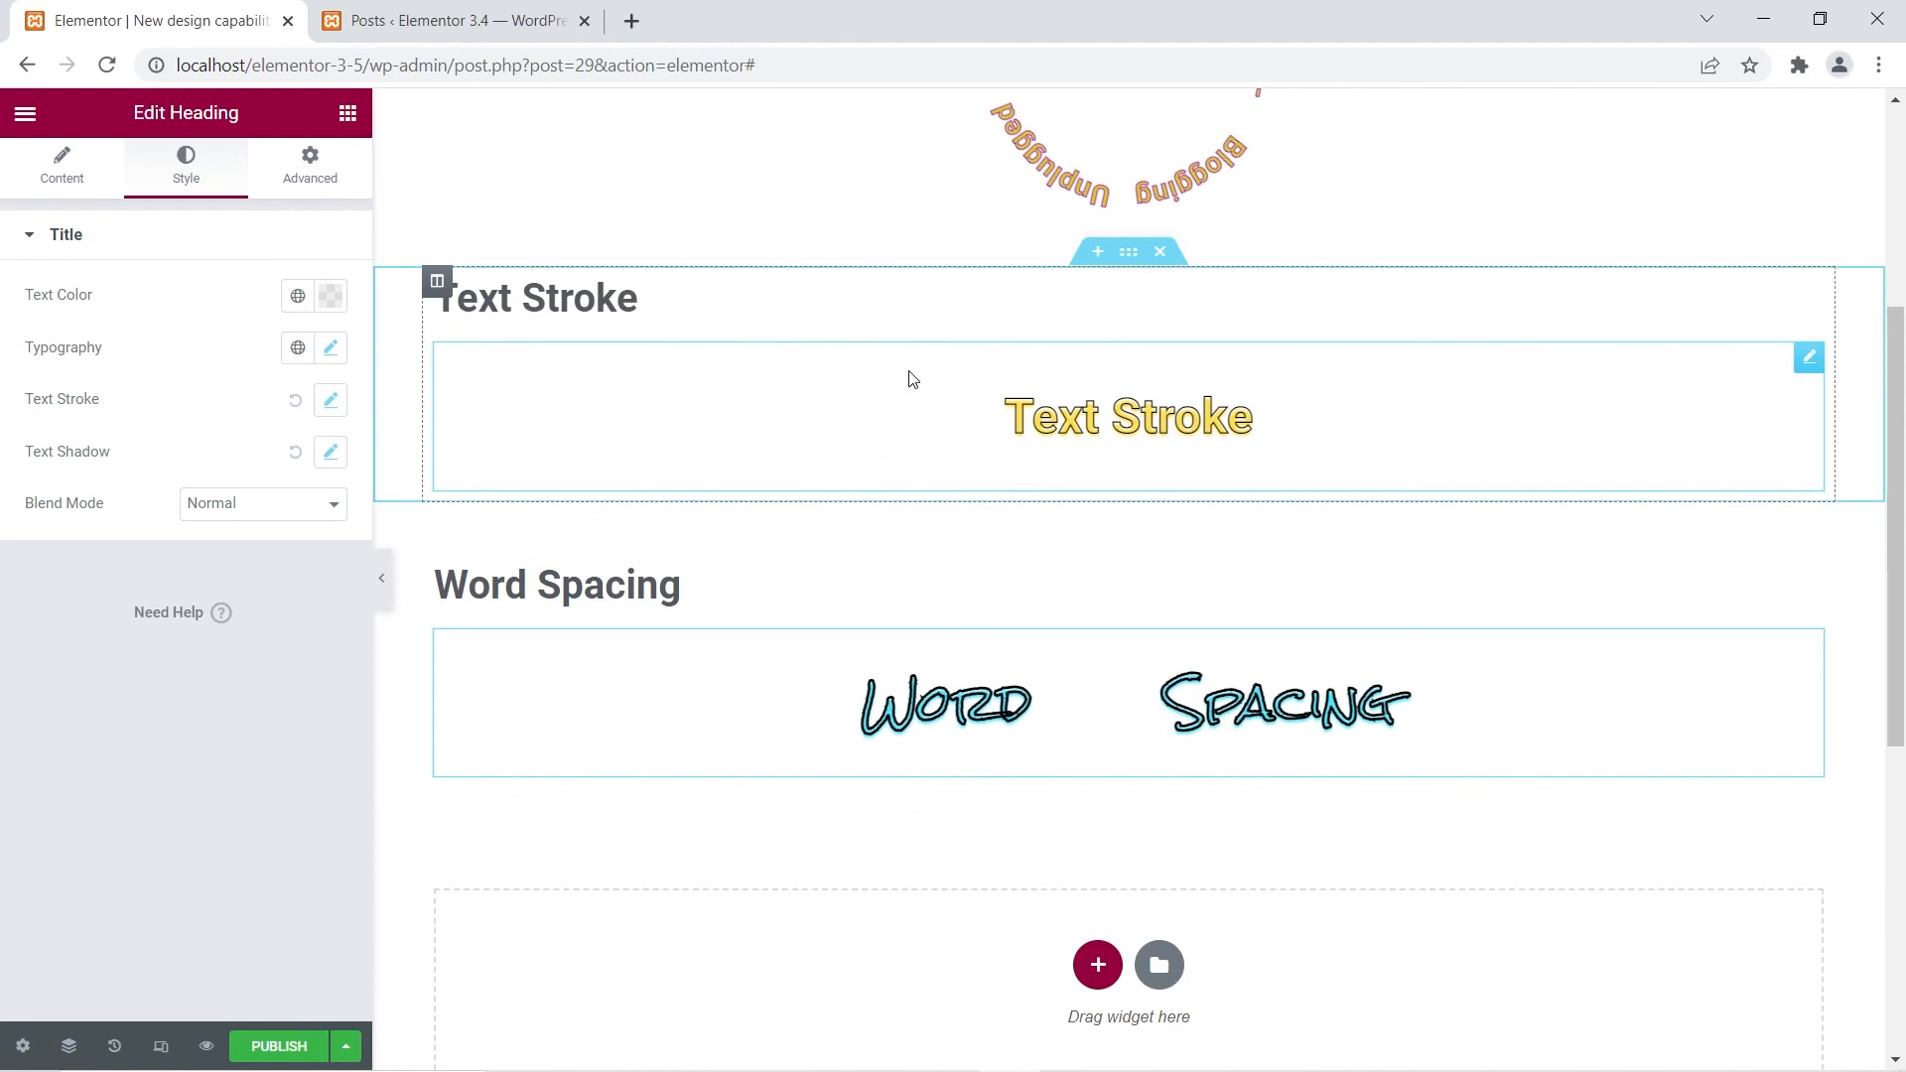
Set the styled heading's word spacing to 0 px in its typography settings
left_click(330, 350)
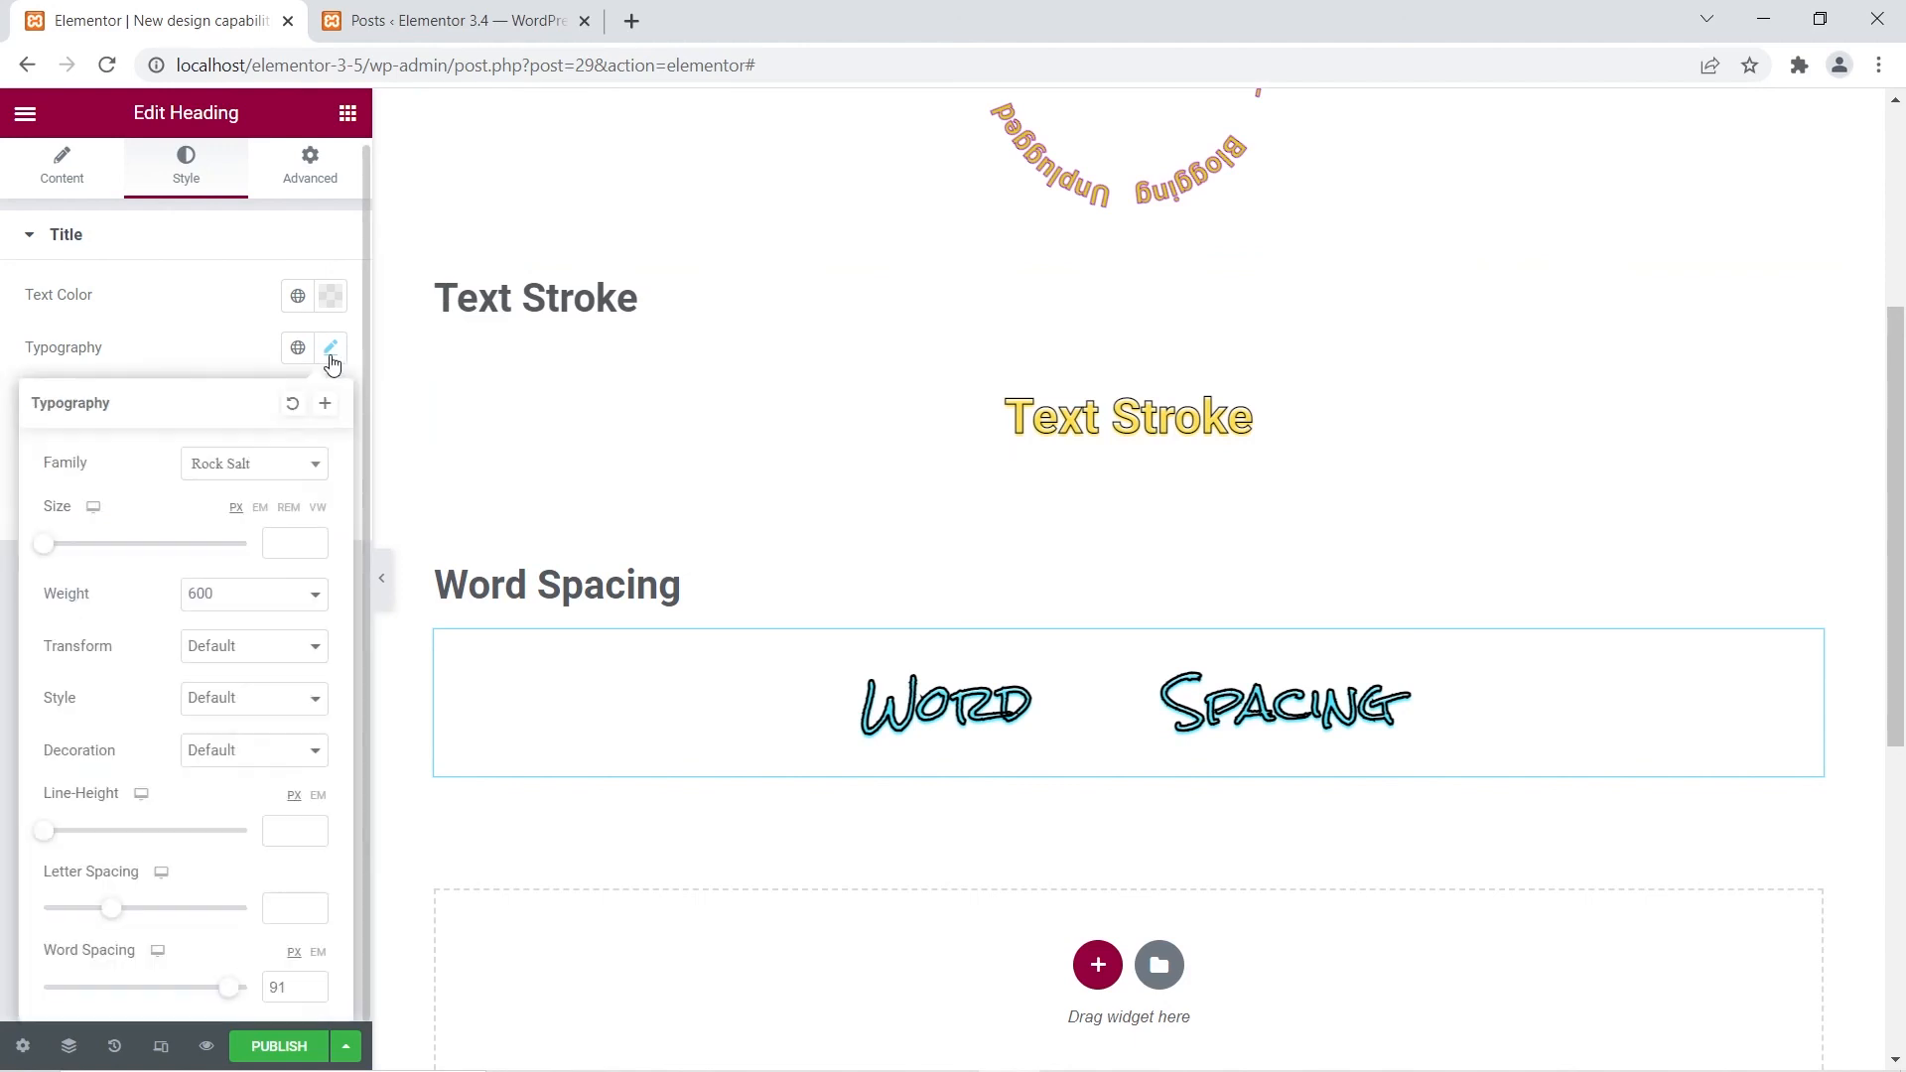
left_click_drag(230, 995, 4, 988)
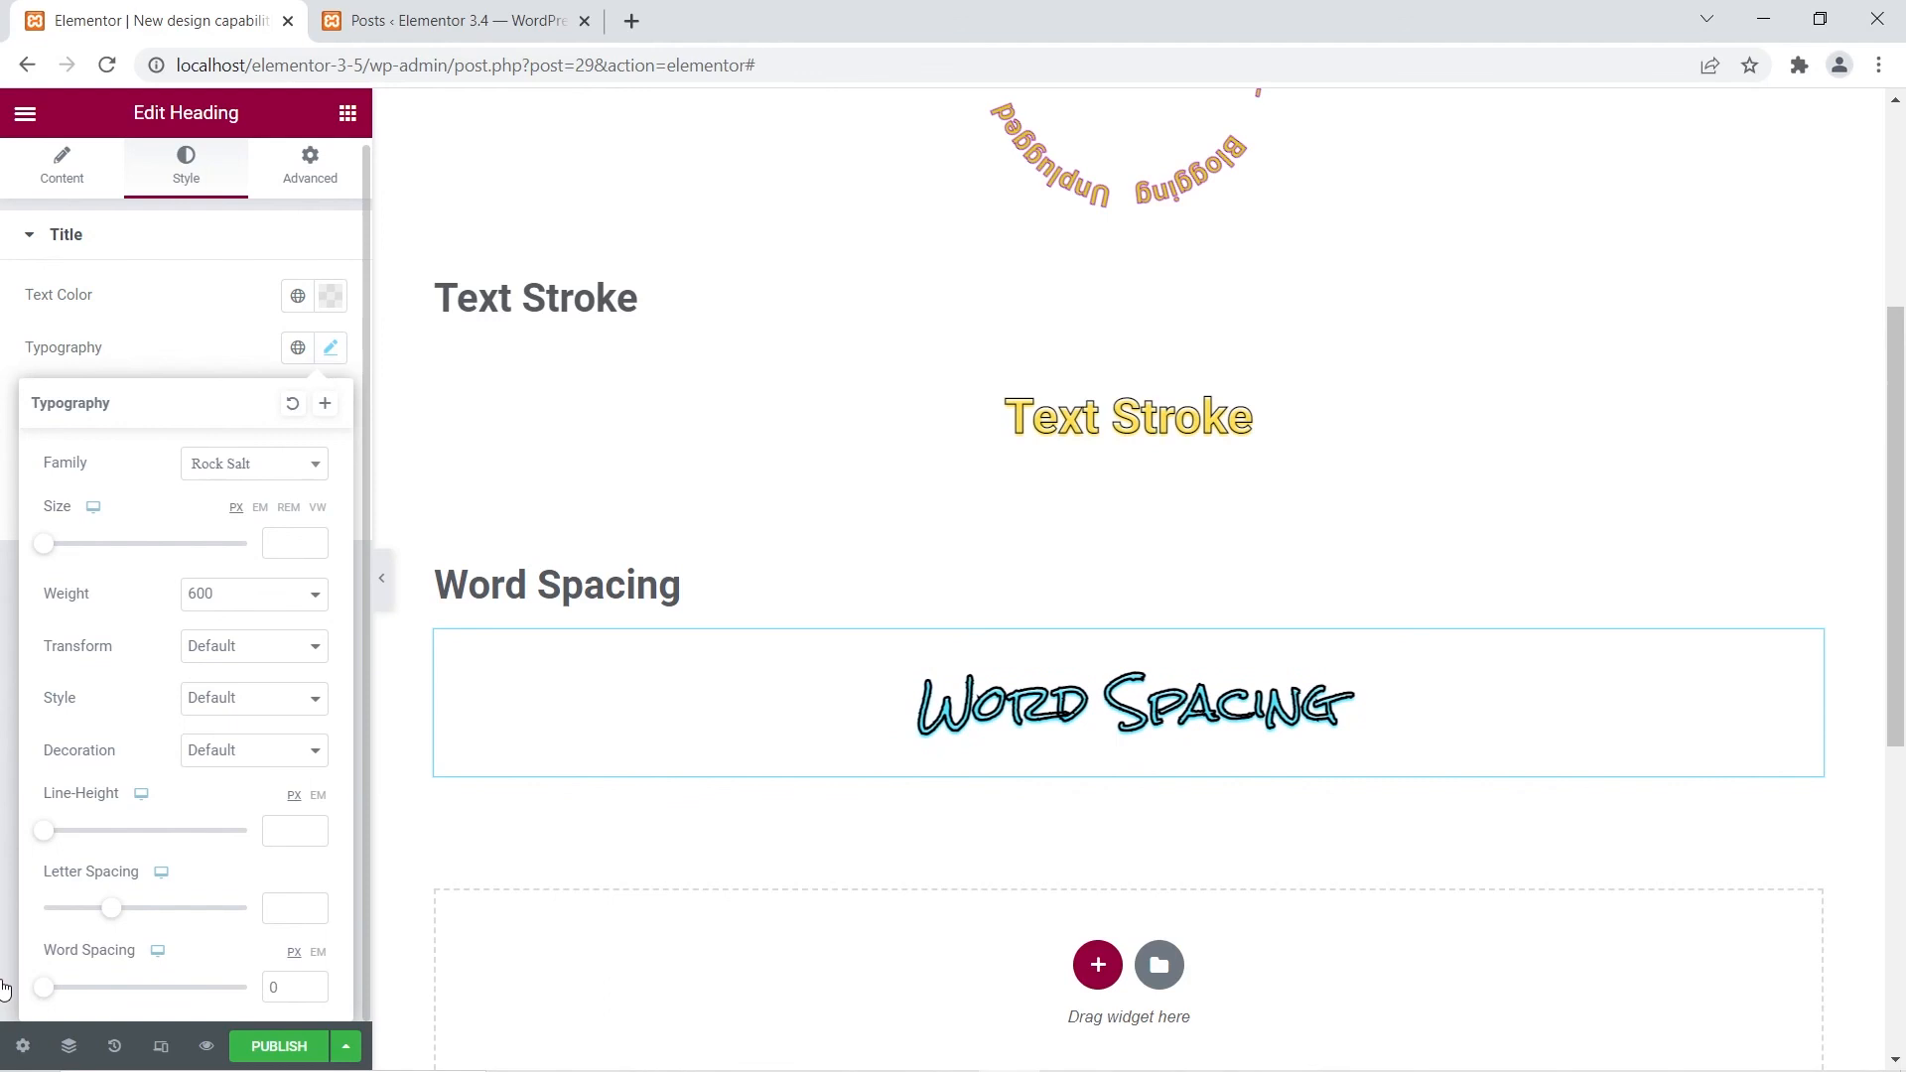
left_click(5, 988)
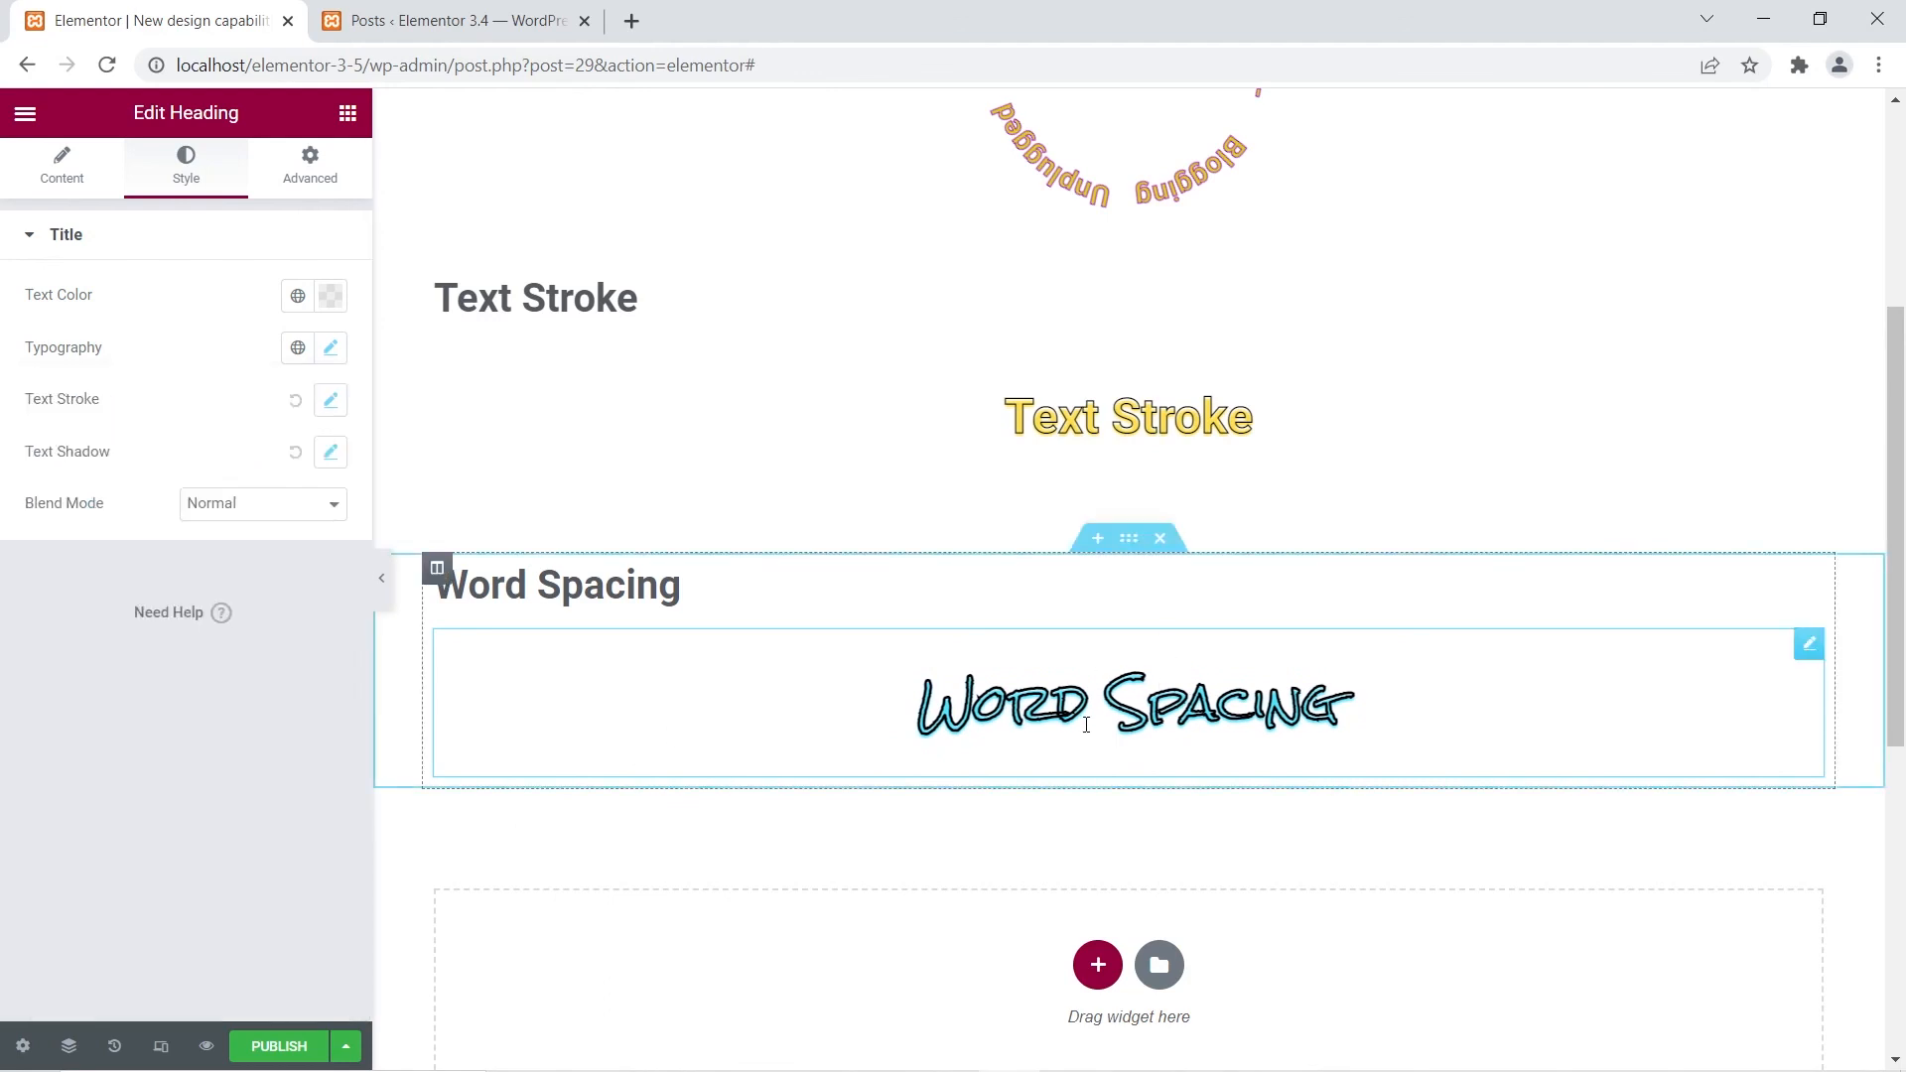
Set the styled heading's word spacing to 86 px and collapse the Title style section
left_click(332, 351)
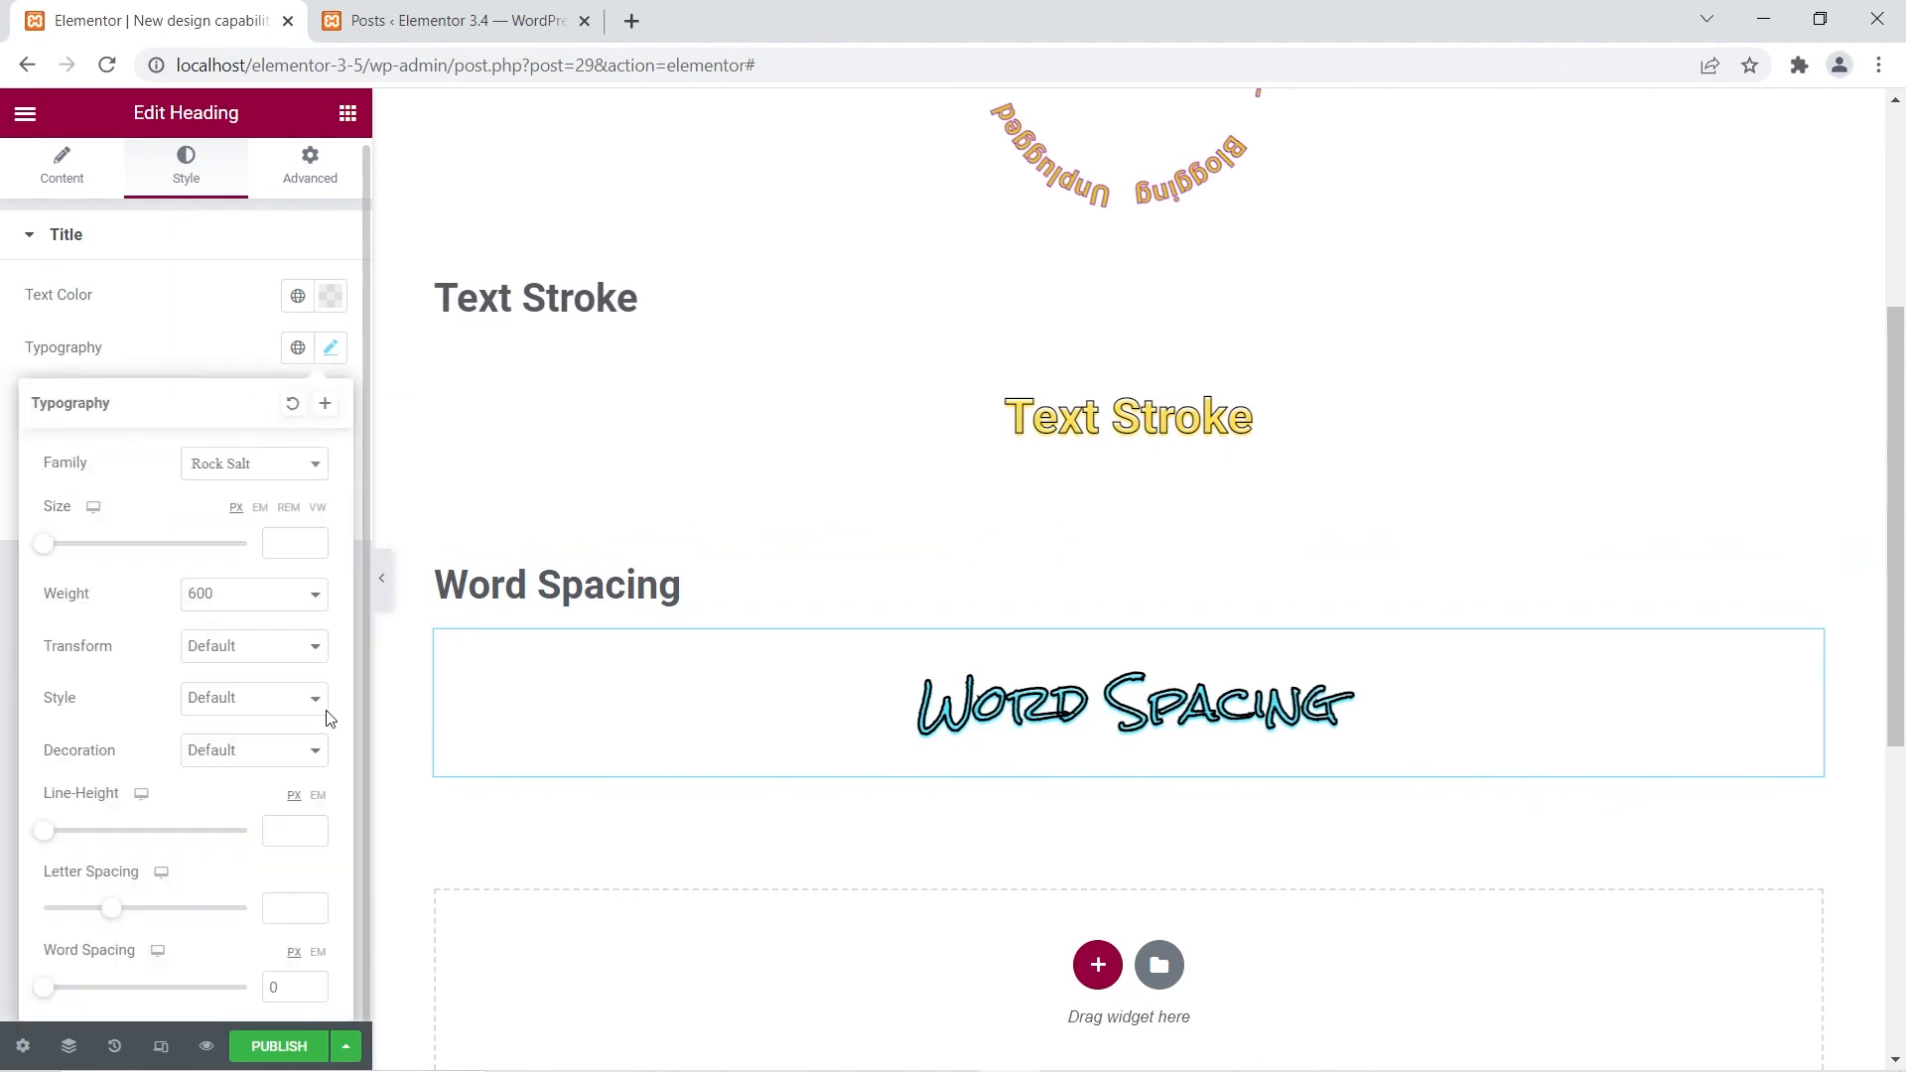
left_click_drag(43, 988, 219, 983)
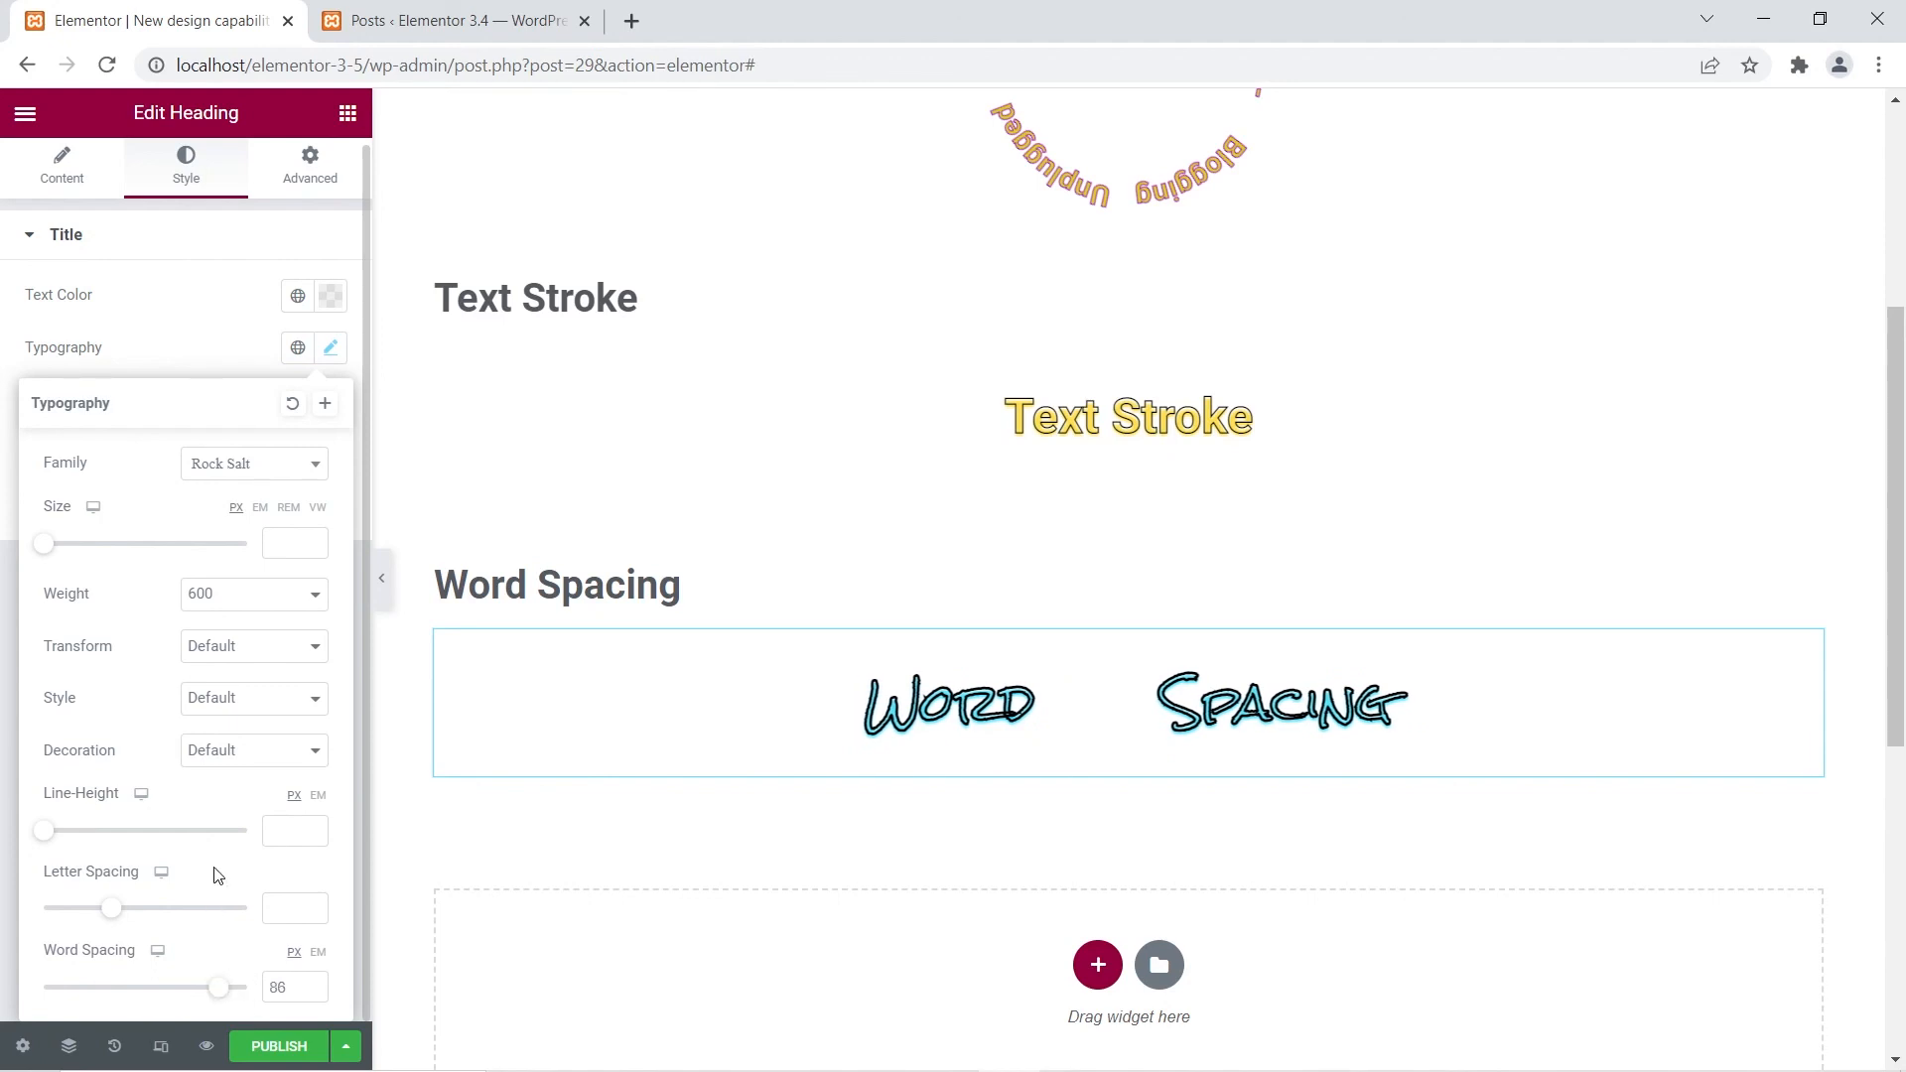
left_click(169, 260)
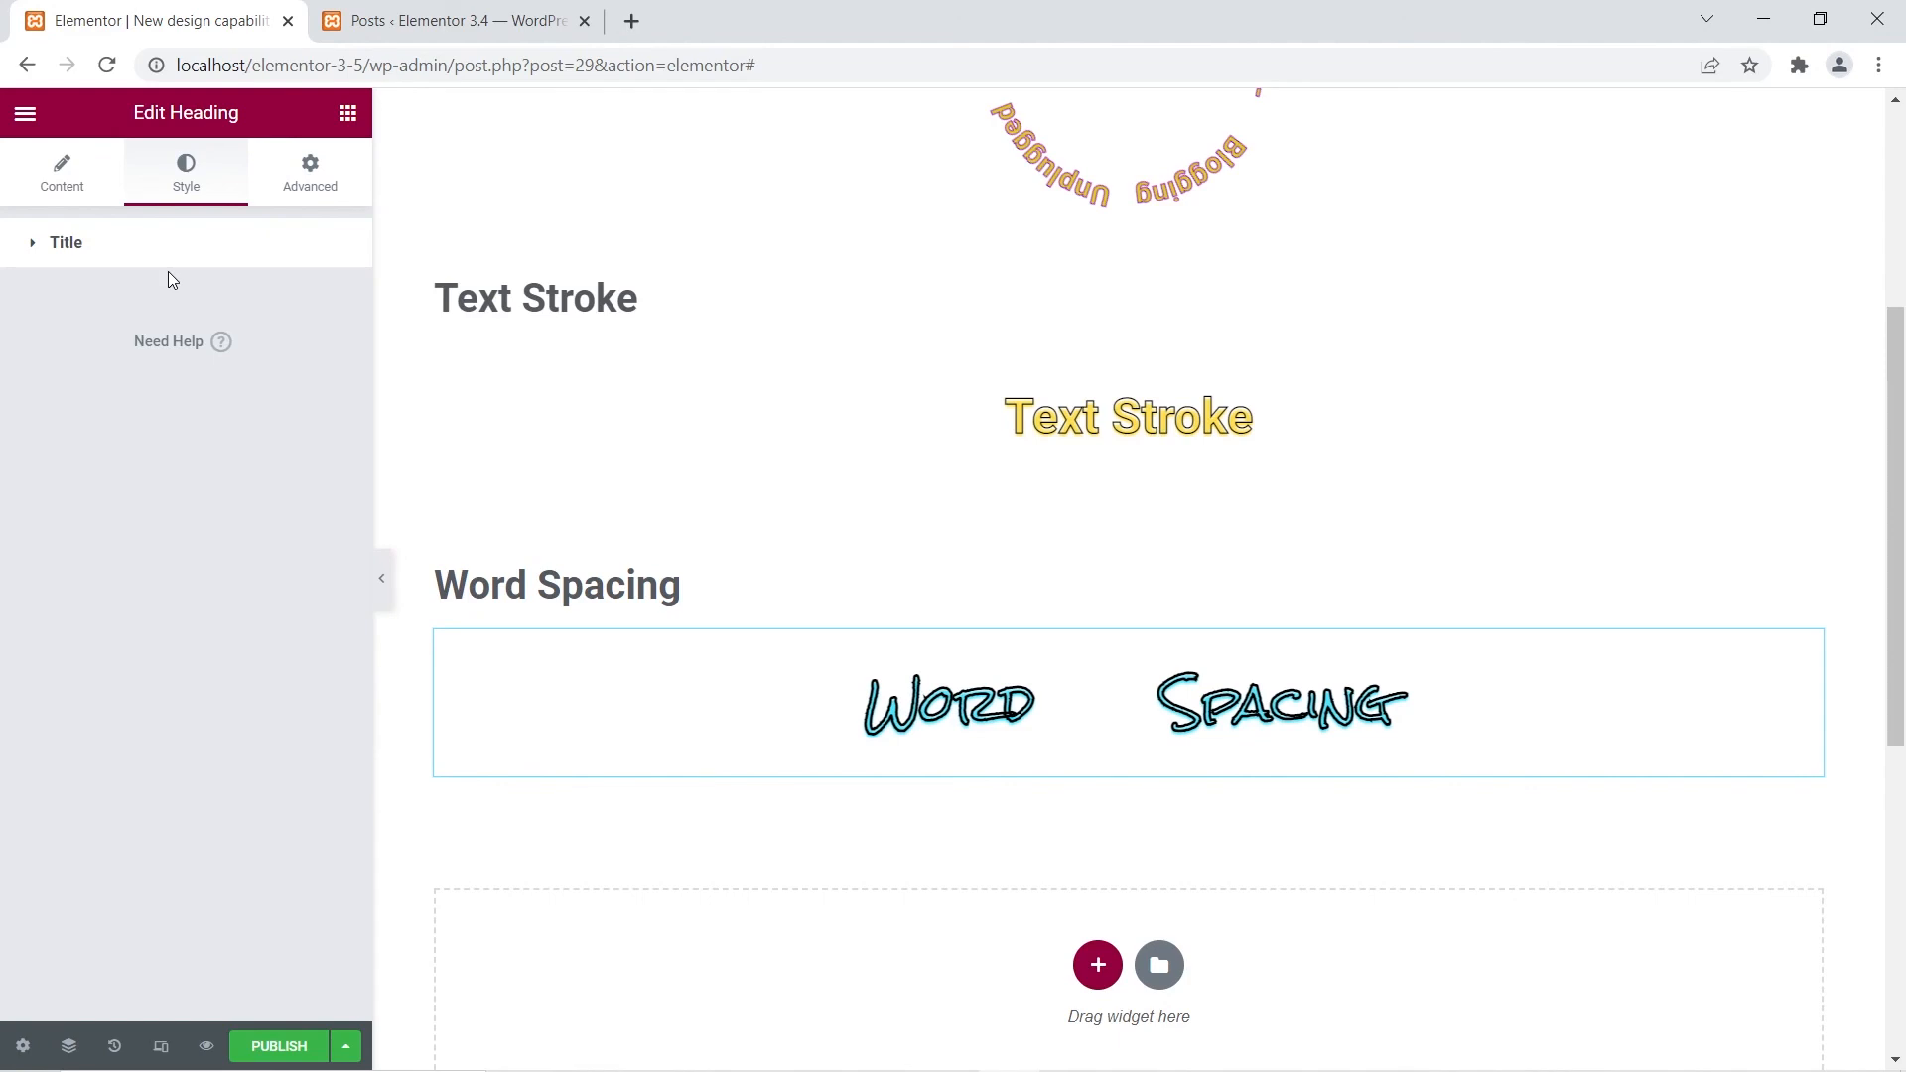